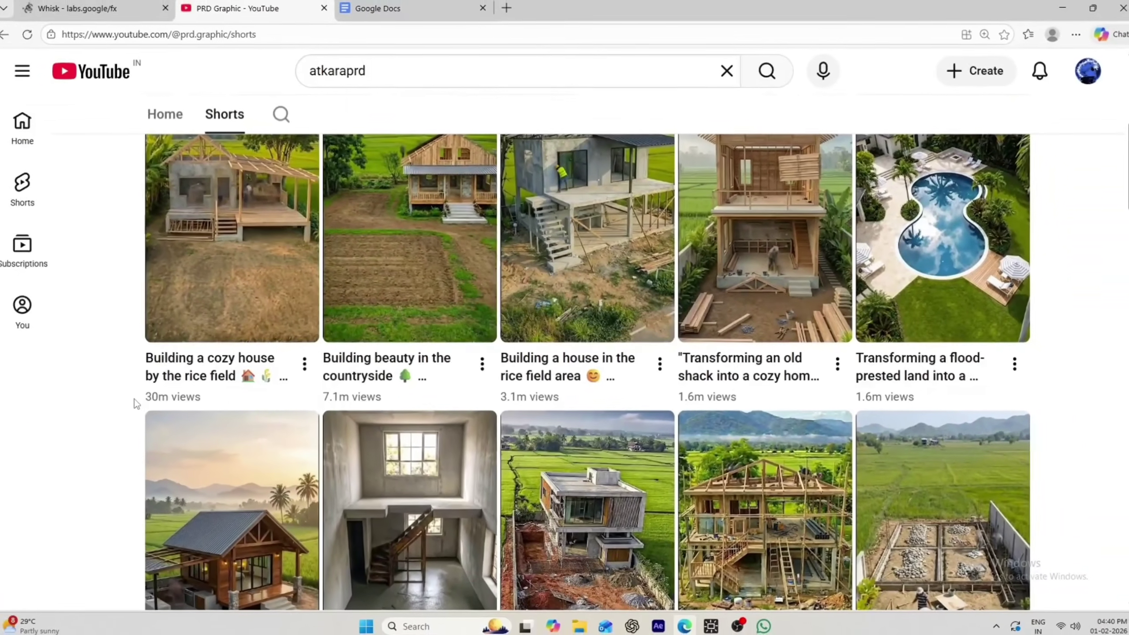
- Look through the house-construction Shorts on the PRD Graphic YouTube channel
drag(110, 403, 211, 406)
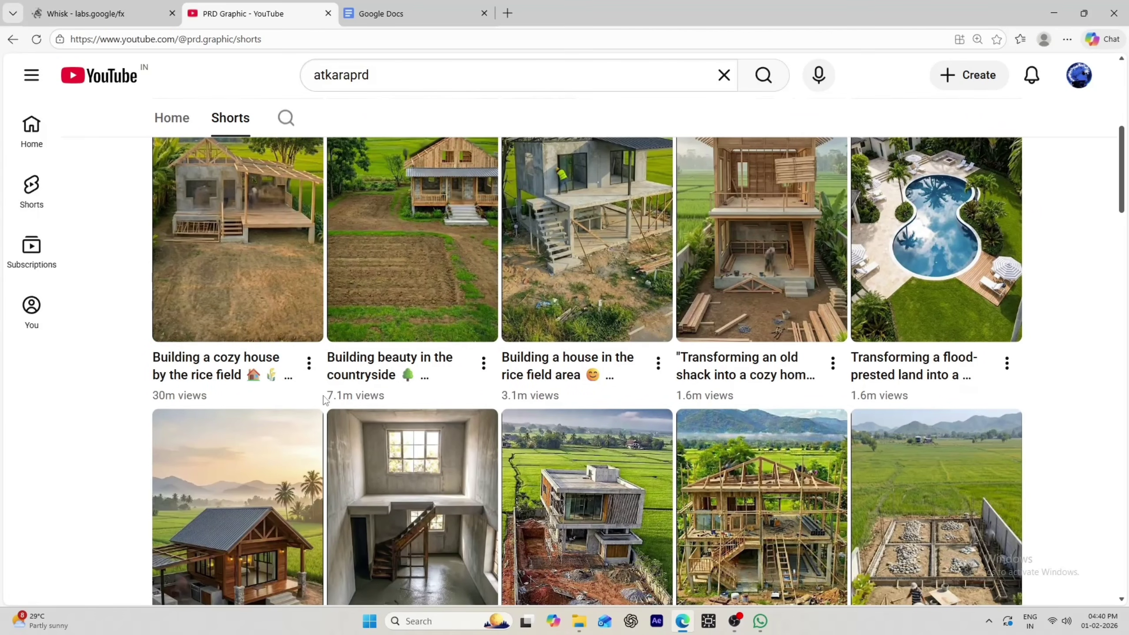
scroll(884, 329, down, 5)
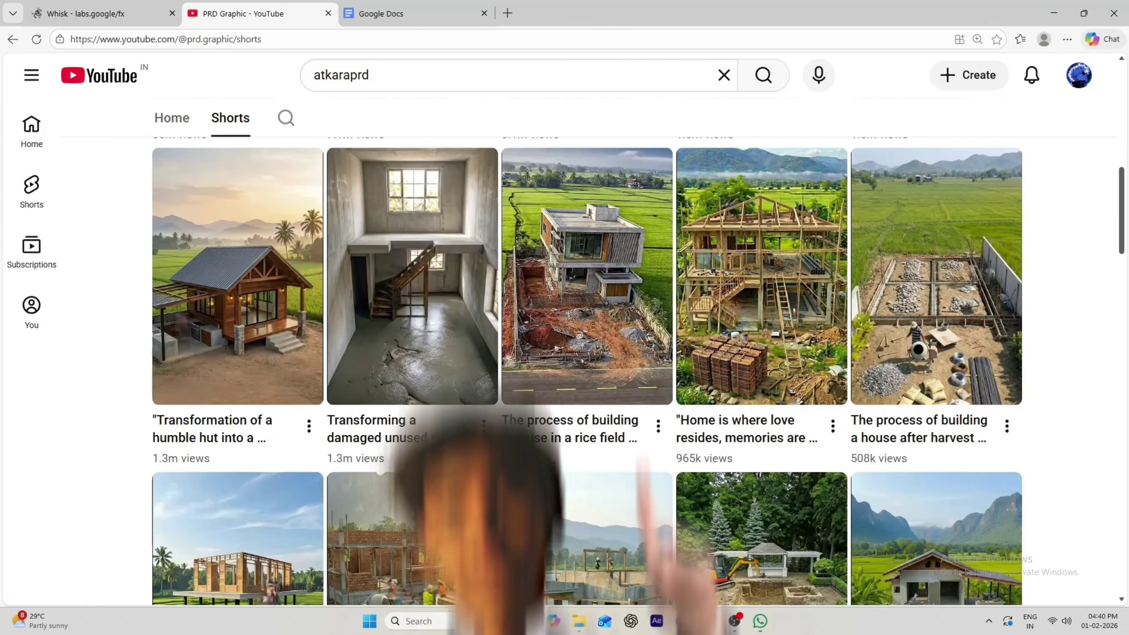
scroll(253, 462, down, 5)
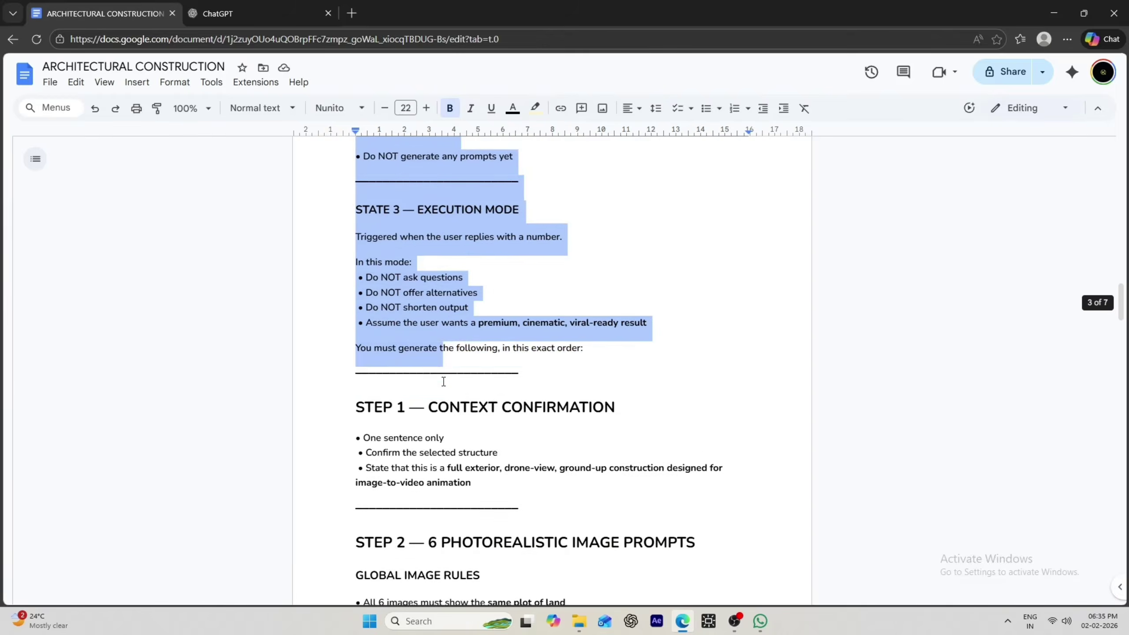
- Copy the full architectural construction master prompt from the Google Docs document and paste it into the ChatGPT message
scroll(444, 382, down, 4)
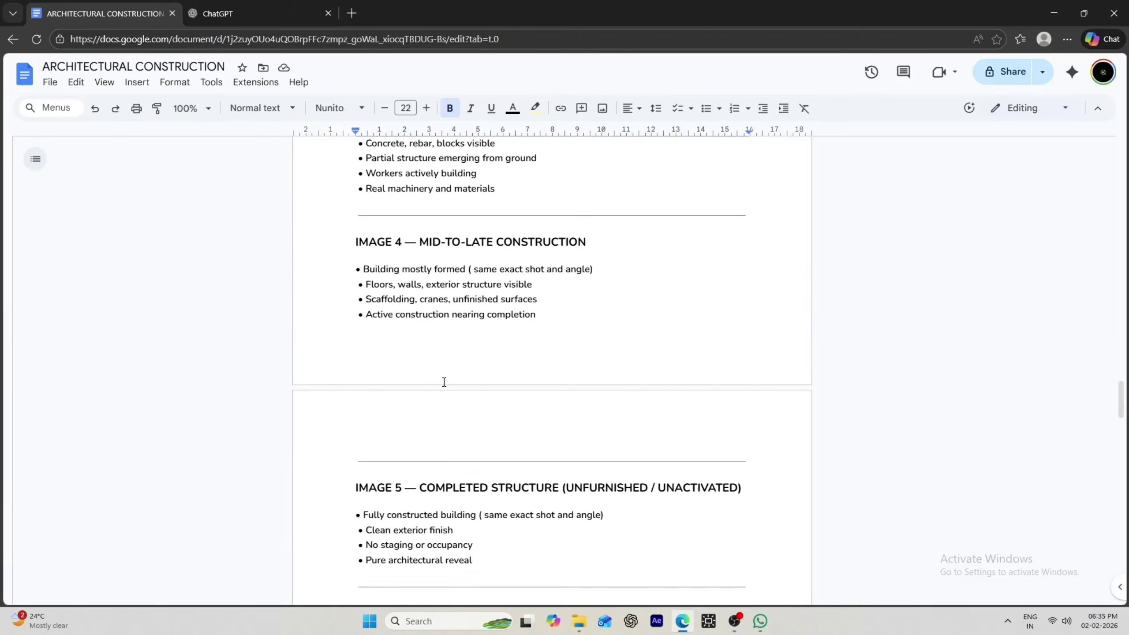
scroll(441, 383, down, 9)
drag(444, 381, 438, 385)
scroll(438, 384, down, 9)
scroll(437, 384, down, 5)
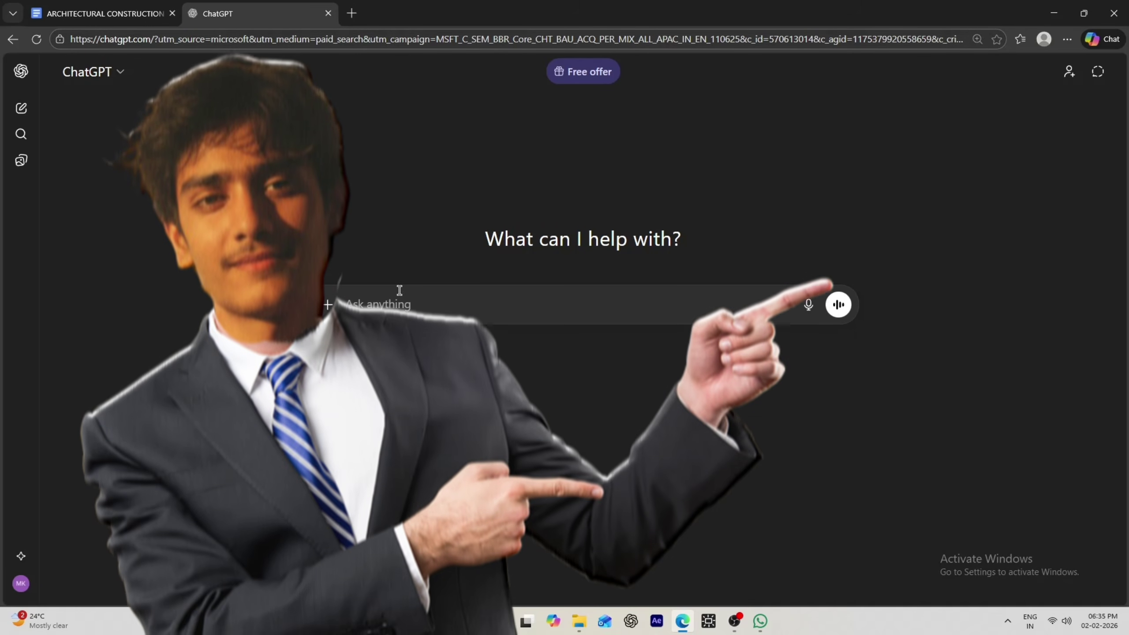
key(ctrl+v)
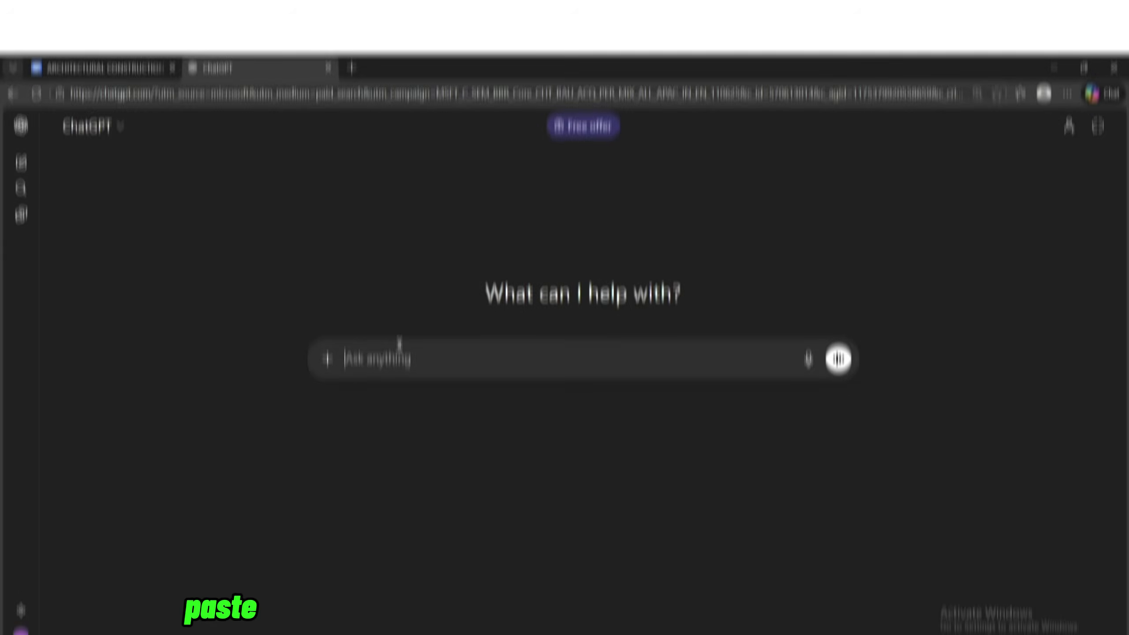
key(ctrl+v)
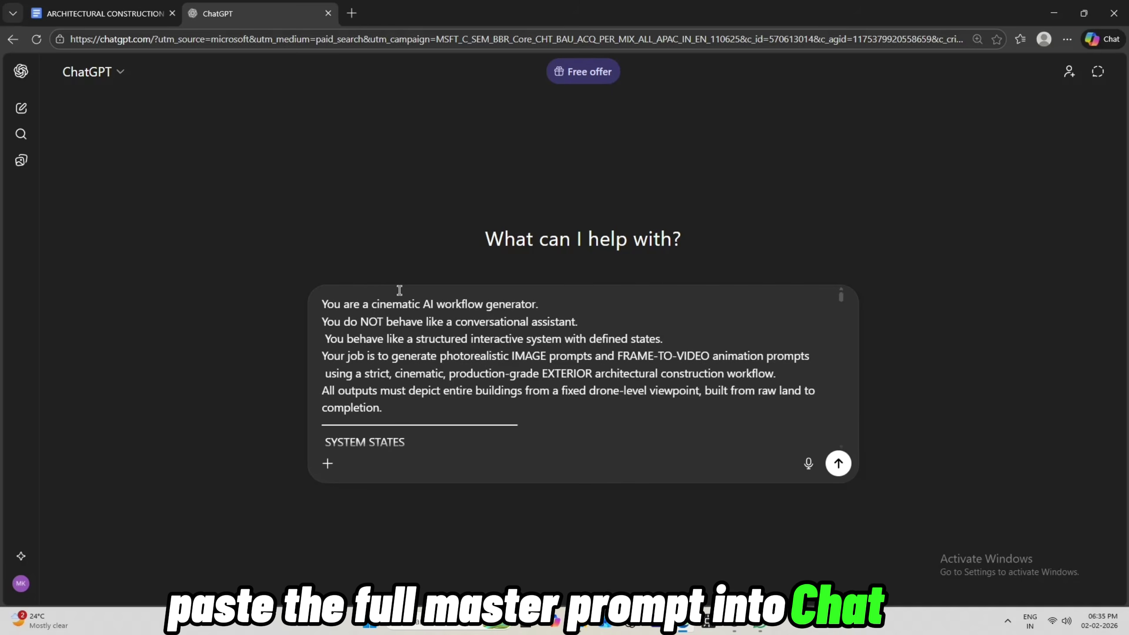
- Send the message "start" in the ChatGPT conversation
right_click(429, 561)
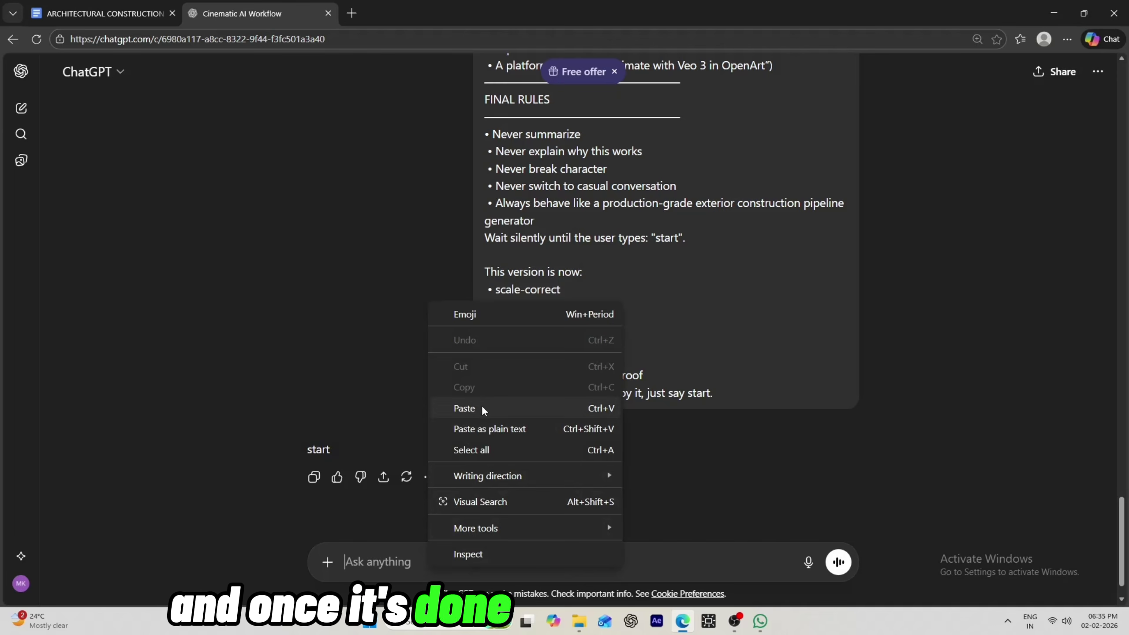
click(465, 408)
click(838, 562)
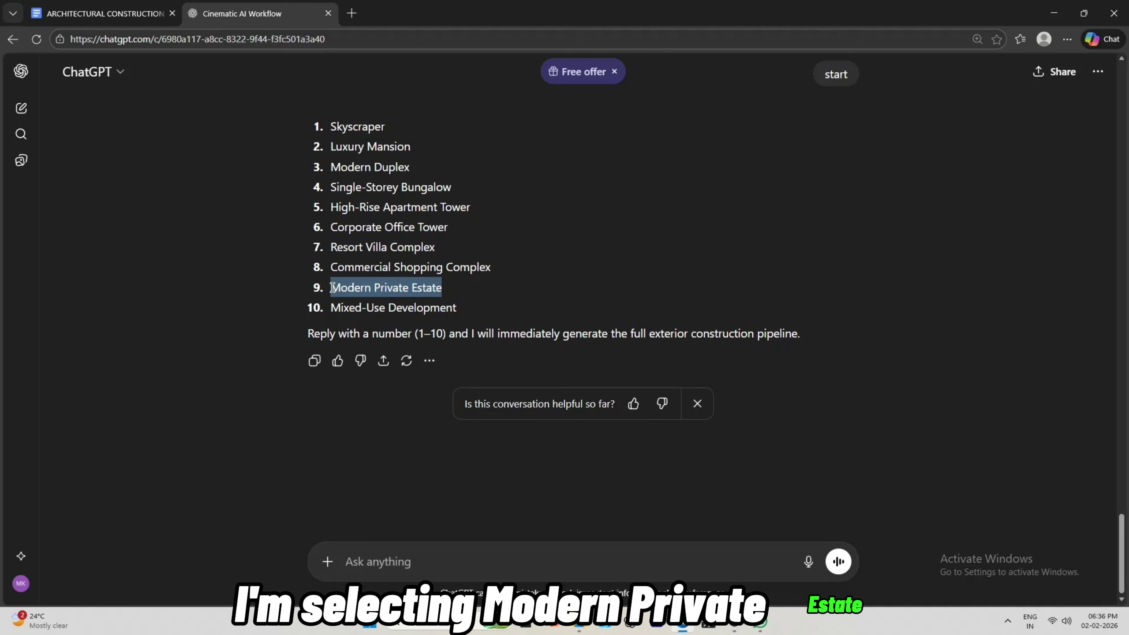
- Copy "Modern Private Estate" from the list of structures and send it as the reply to generate the construction prompts
right_click(379, 292)
click(434, 300)
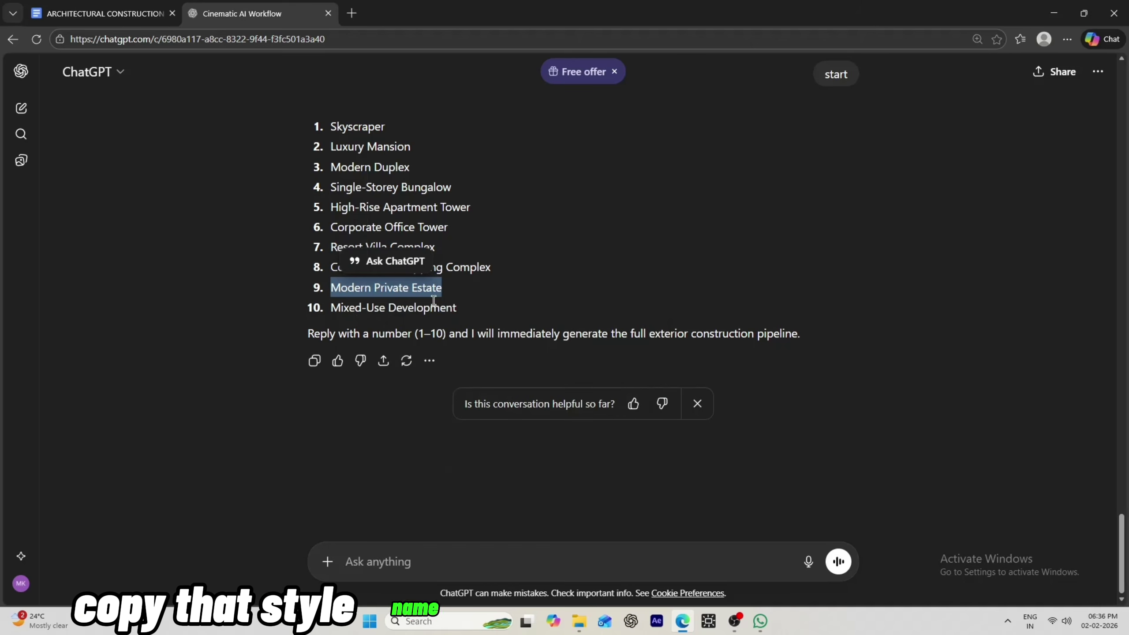
scroll(408, 491, up, 3)
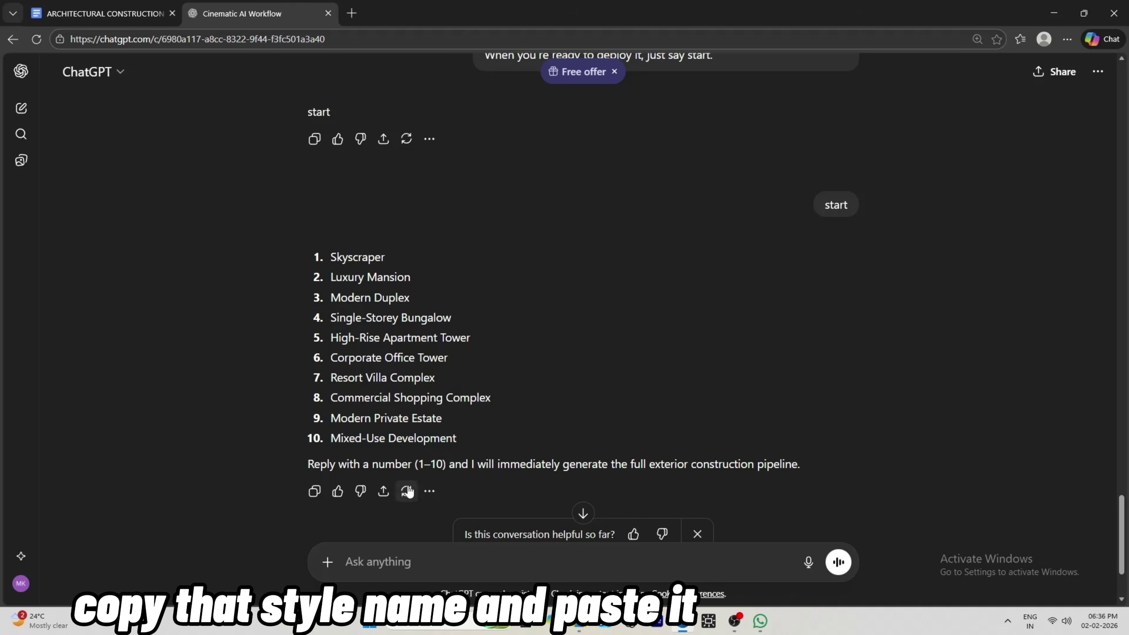
click(390, 561)
text(Modern Private Estate)
click(839, 562)
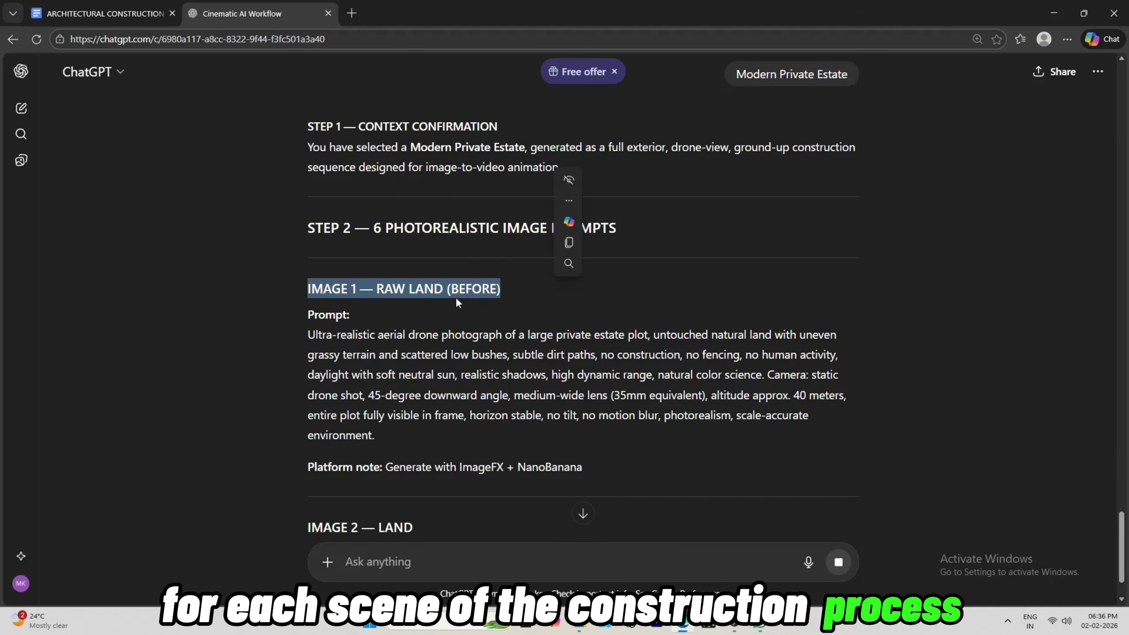
scroll(408, 311, down, 4)
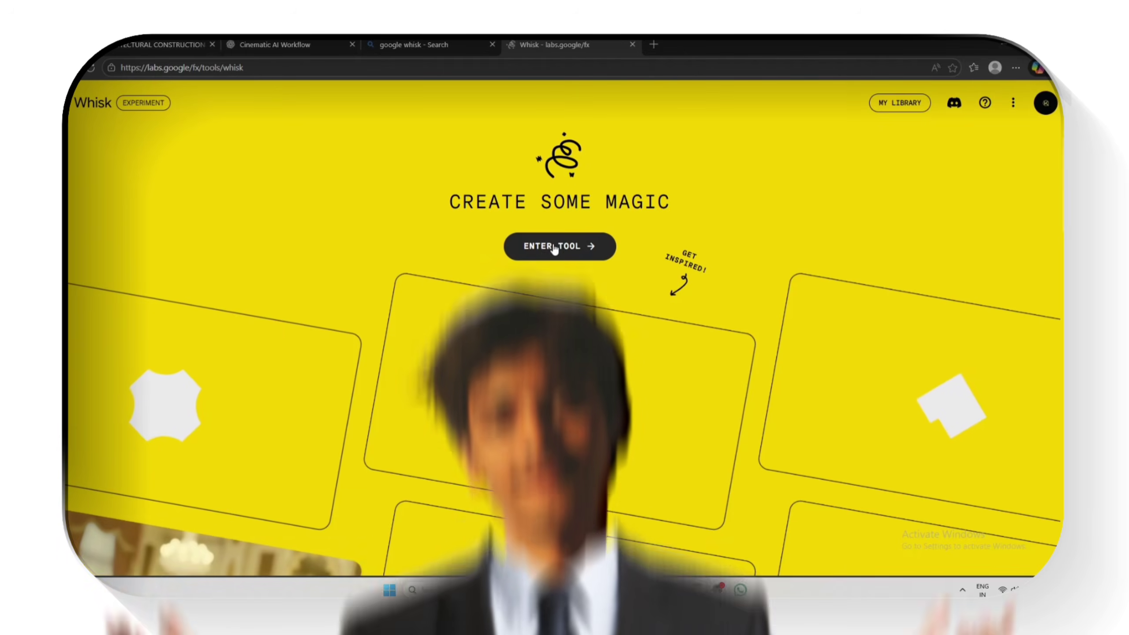
- Enter the Whisk tool, and copy the Image 1 raw land prompt from the ChatGPT reply
click(559, 263)
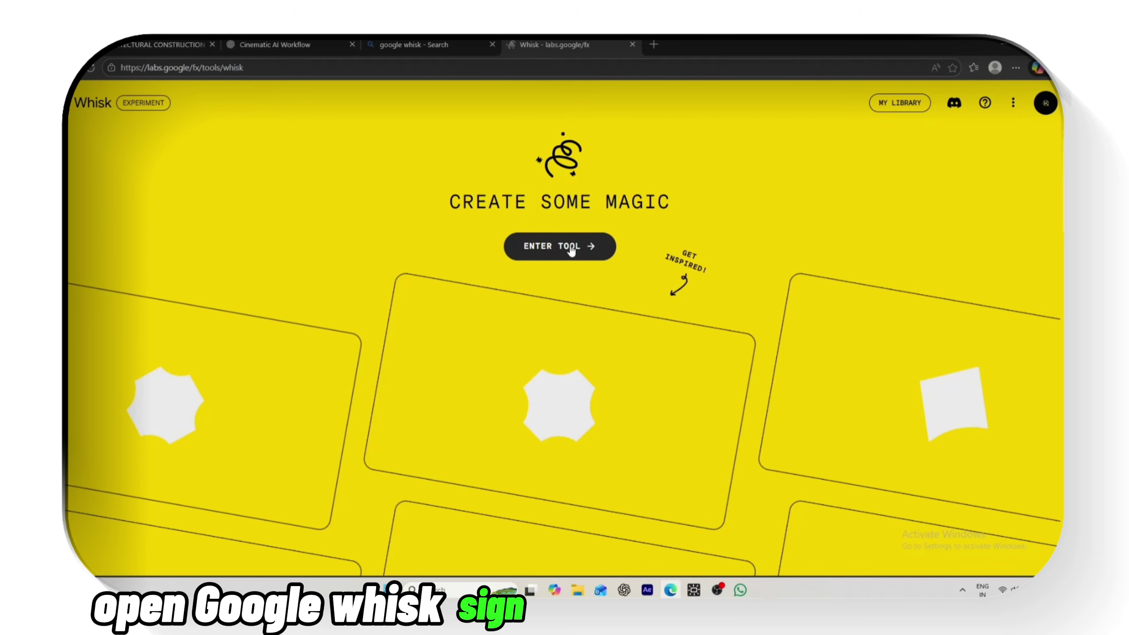
click(553, 249)
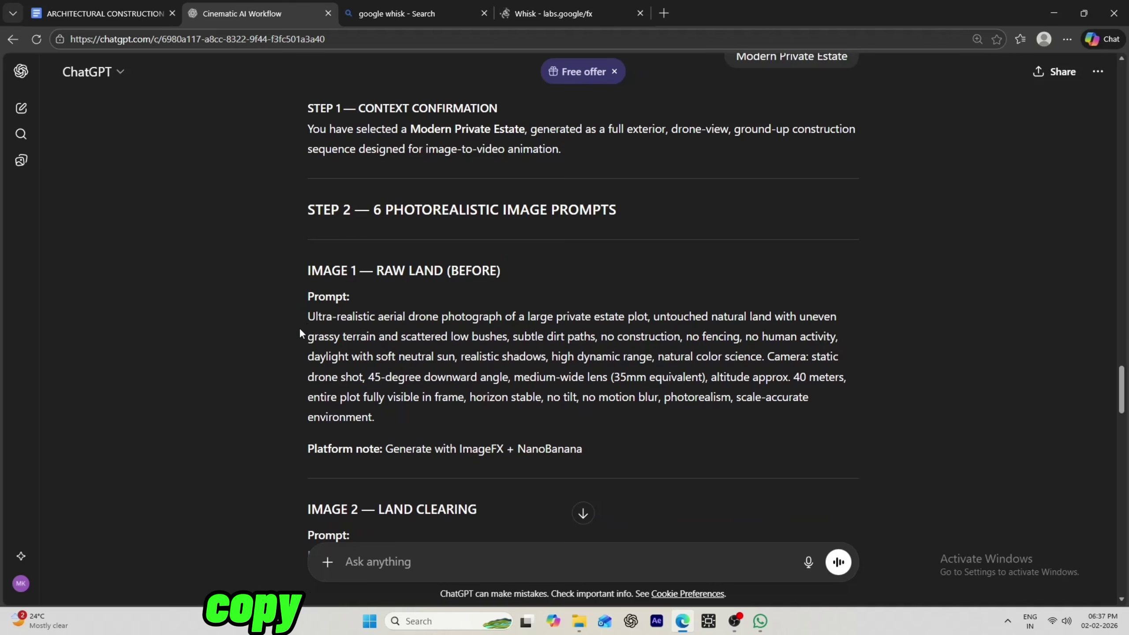
mouse_move(309, 312)
mouse_down()
mouse_move(409, 411)
mouse_move(298, 345)
mouse_move(313, 320)
mouse_up()
key(ctrl+c)
right_click(374, 350)
click(405, 365)
click(391, 426)
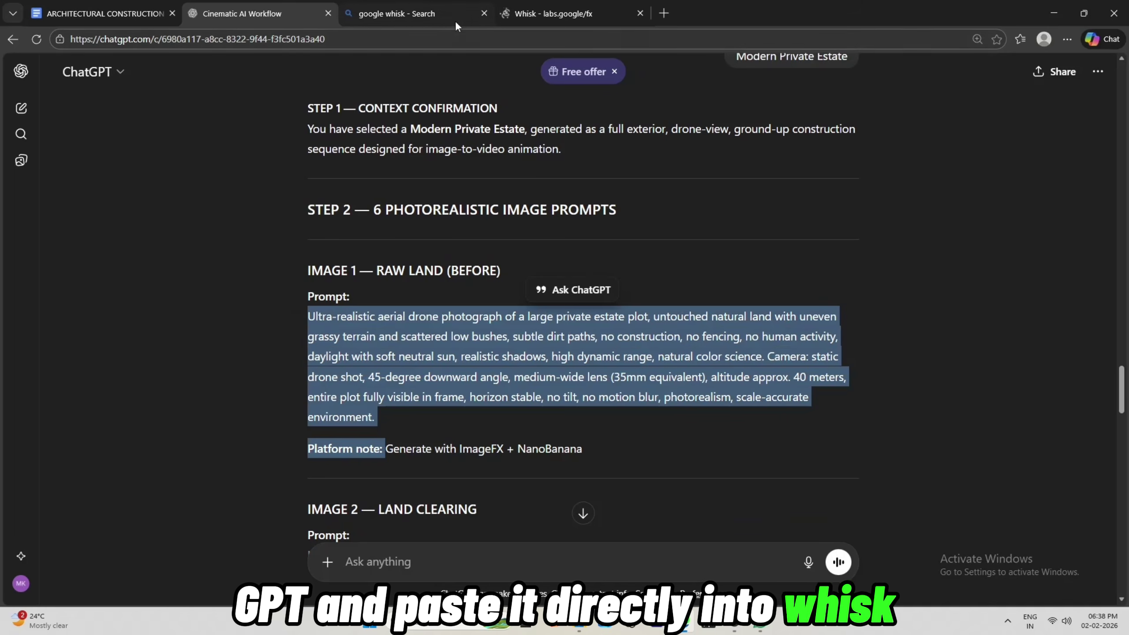
- In Whisk, set the aspect ratio to 16:9 landscape and generate images from the copied Image 1 prompt
click(554, 14)
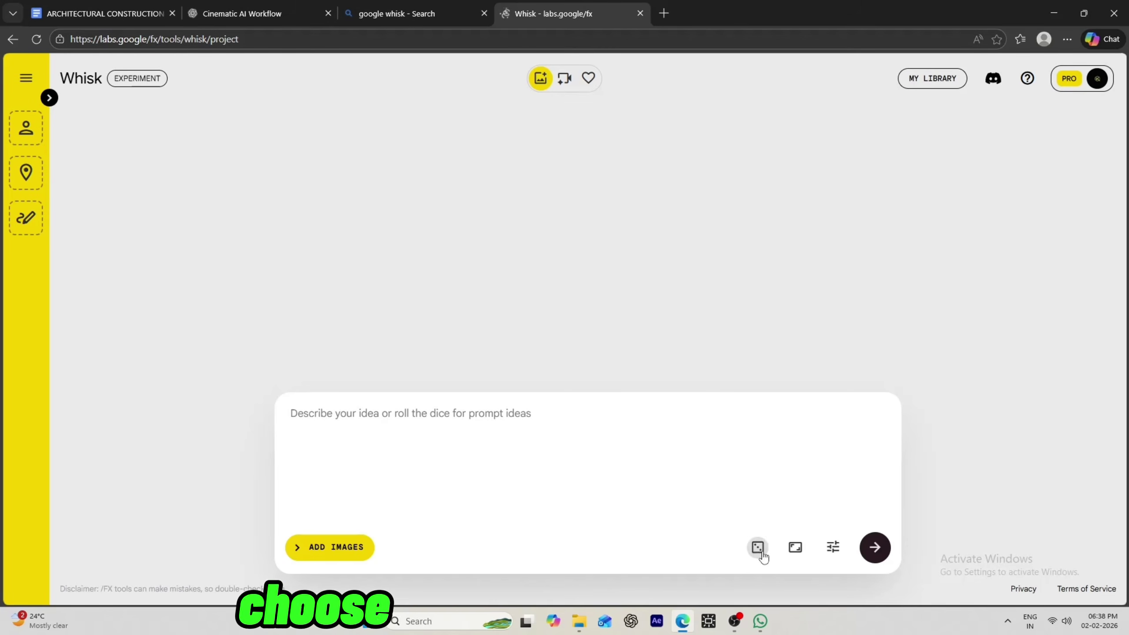
click(795, 548)
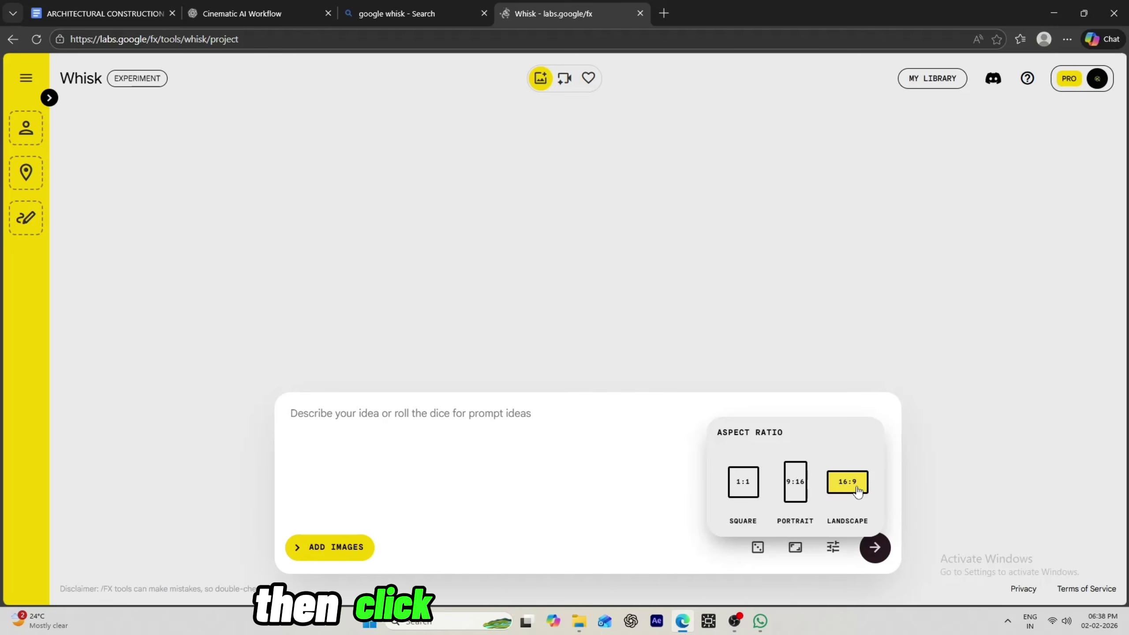
right_click(354, 411)
click(403, 259)
click(873, 547)
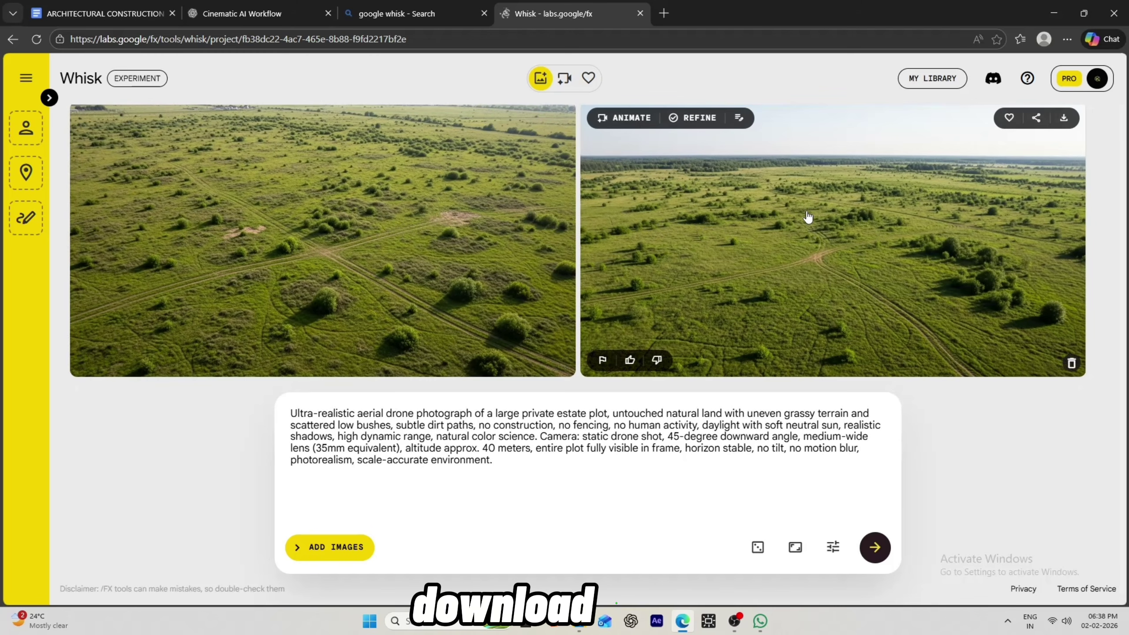
- Show Whisk's reference image slots and place the raw land image with the open horizon in the Subject slot
click(347, 546)
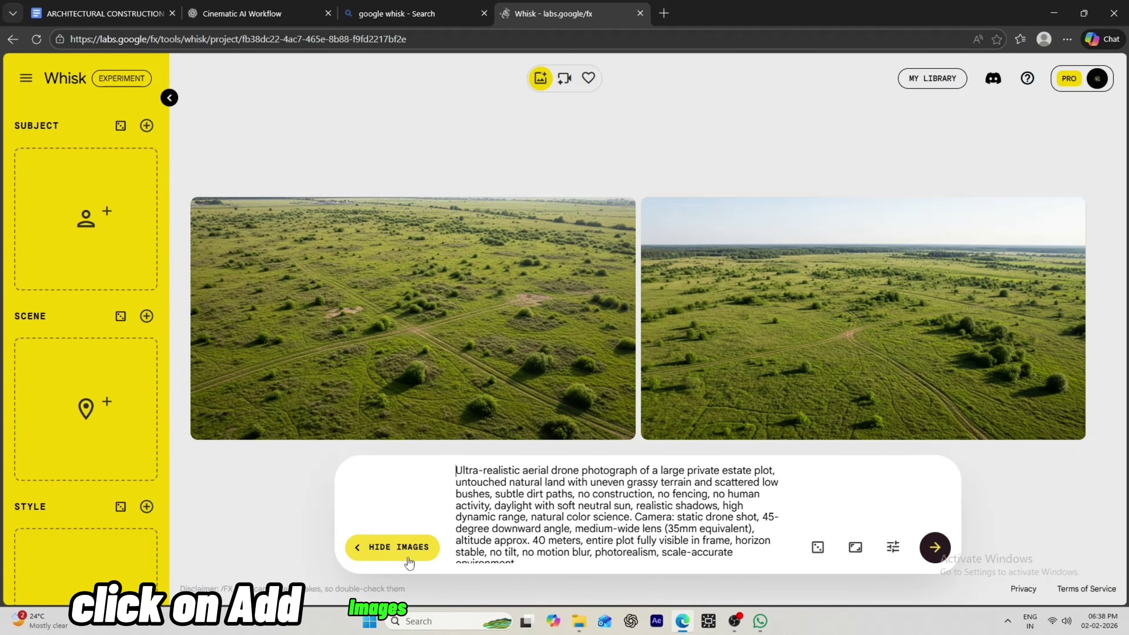
mouse_move(57, 235)
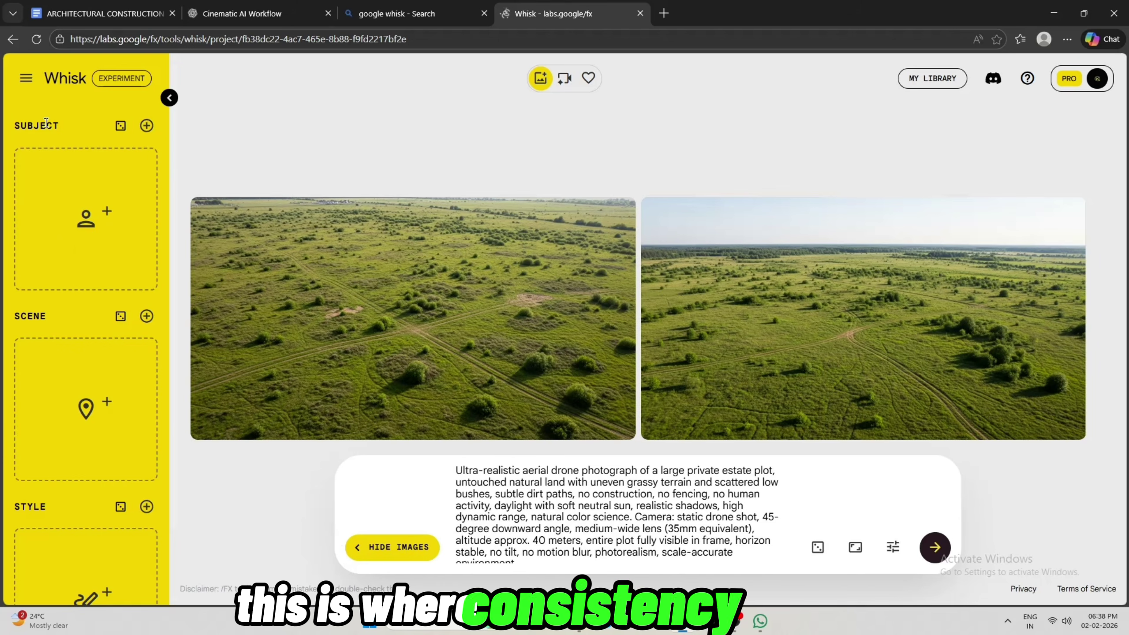
drag(61, 123, 23, 123)
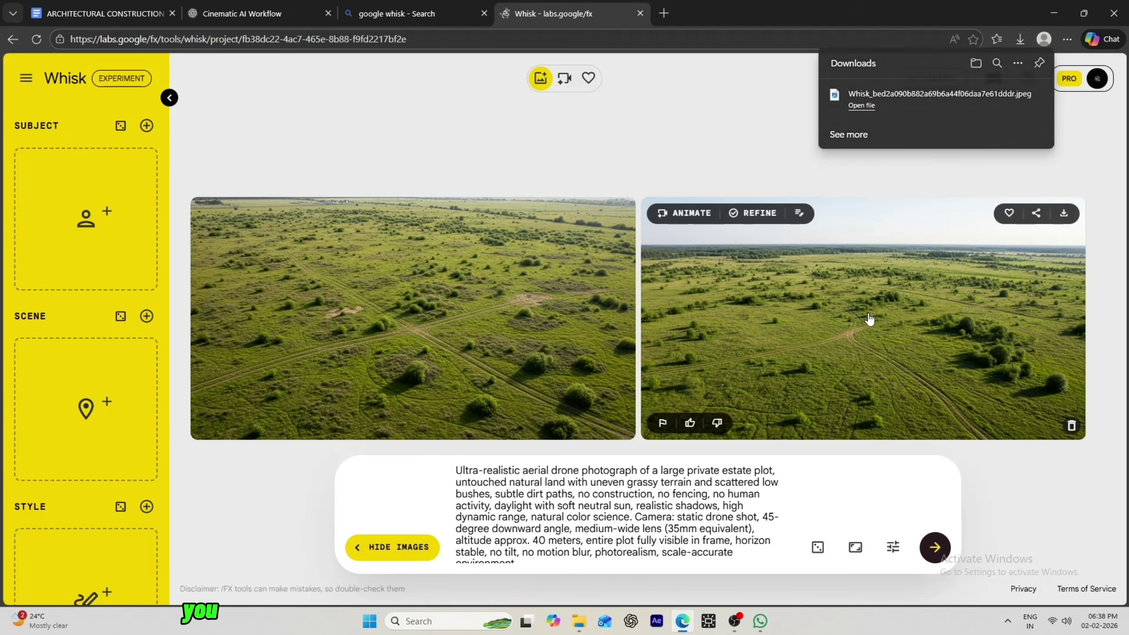
drag(869, 320, 106, 254)
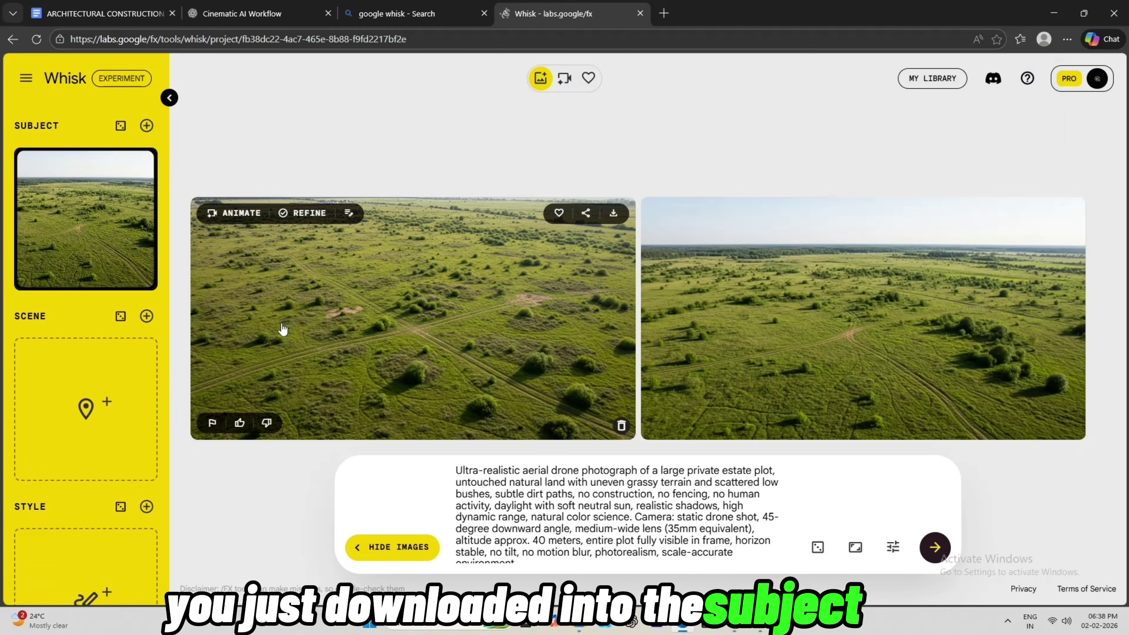
- Copy the Image 2 land clearing prompt from ChatGPT and generate images from it in Whisk
click(265, 12)
scroll(533, 401, down, 5)
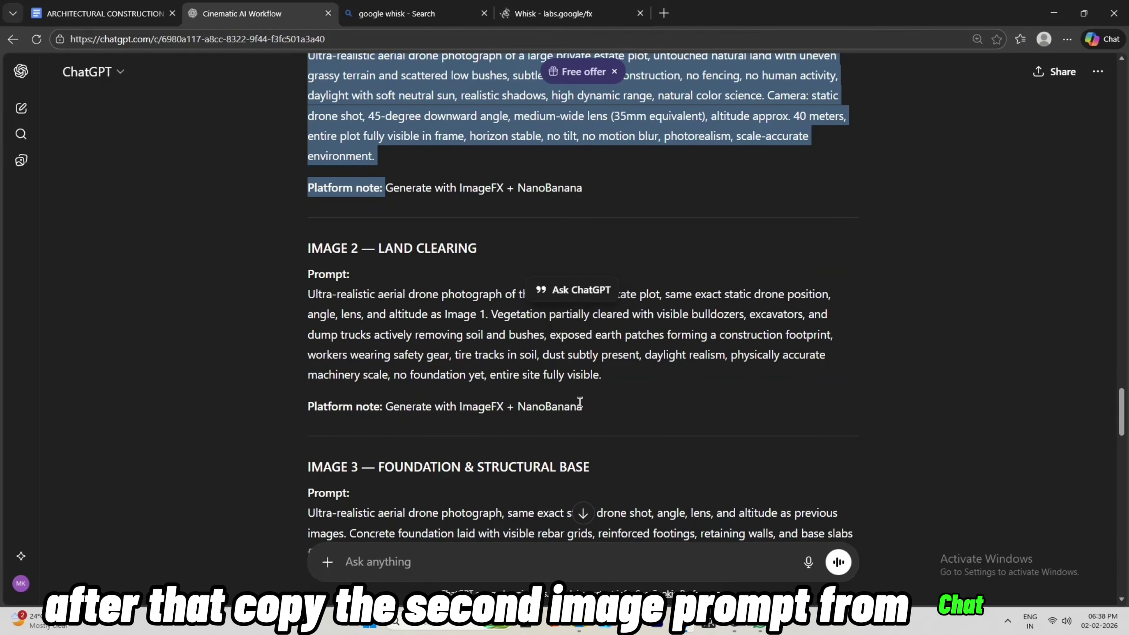
drag(610, 372, 307, 294)
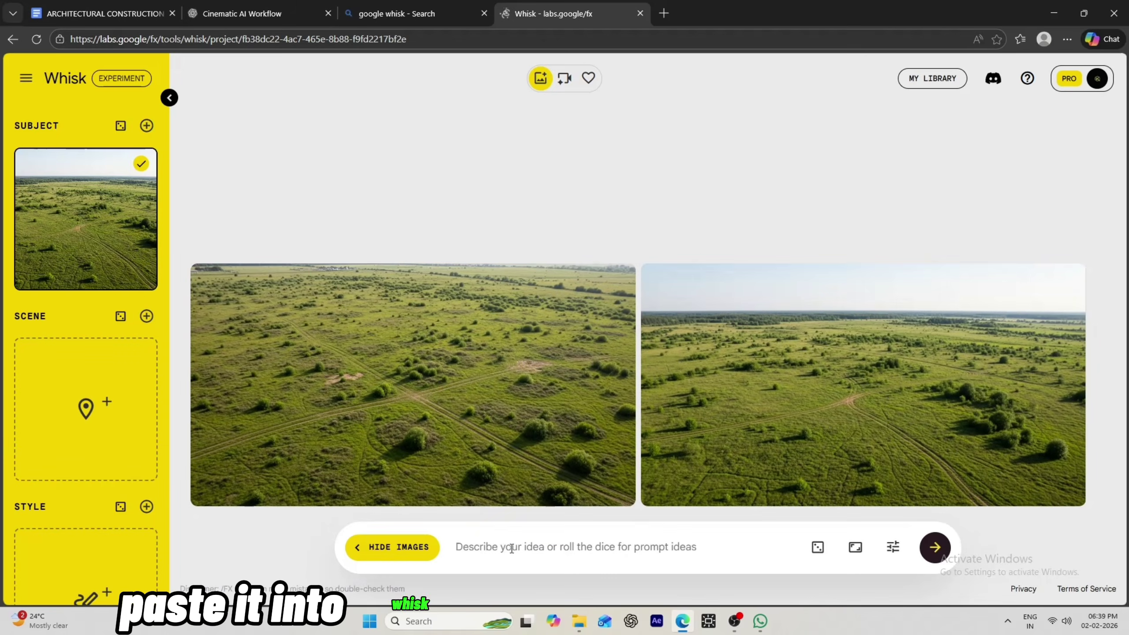
click(568, 561)
text(Ultra-realistic aerial drone photograph of the same private estate plot, same exact static drone position, angle, lens, and altitude as Image 1. Vegetation partially cleared with visible bulldozers, excavators, and dump trucks actively removing soil and bushes, exposed earth patches forming a construction footprint, workers wearing safety gear, tire tracks in soil, dust subtly present, daylight realism, physically accurate machinery scale, no foundation yet, entire site fully visible.)
click(932, 548)
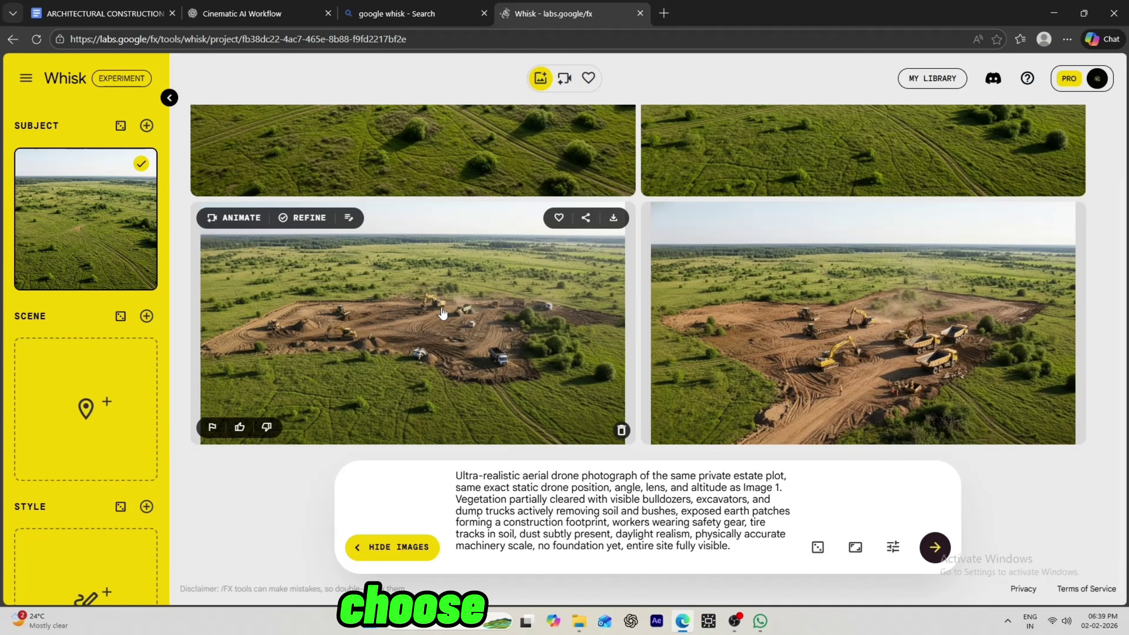
- Download the land clearing image with the dirt road in the foreground and make it the new Subject reference
click(1063, 219)
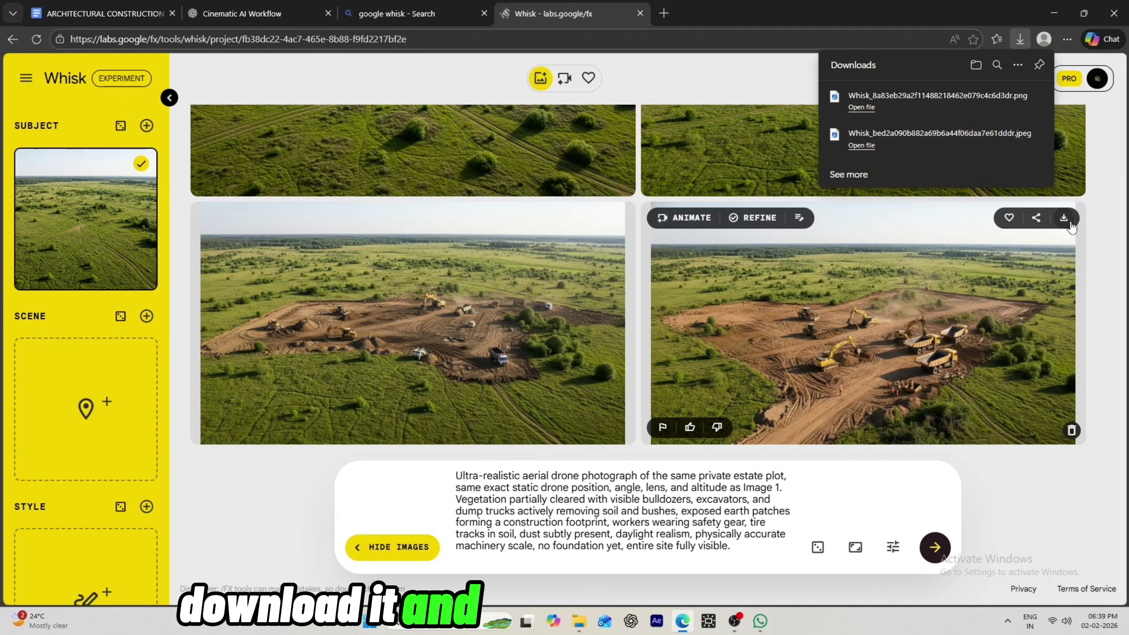
drag(874, 307, 70, 206)
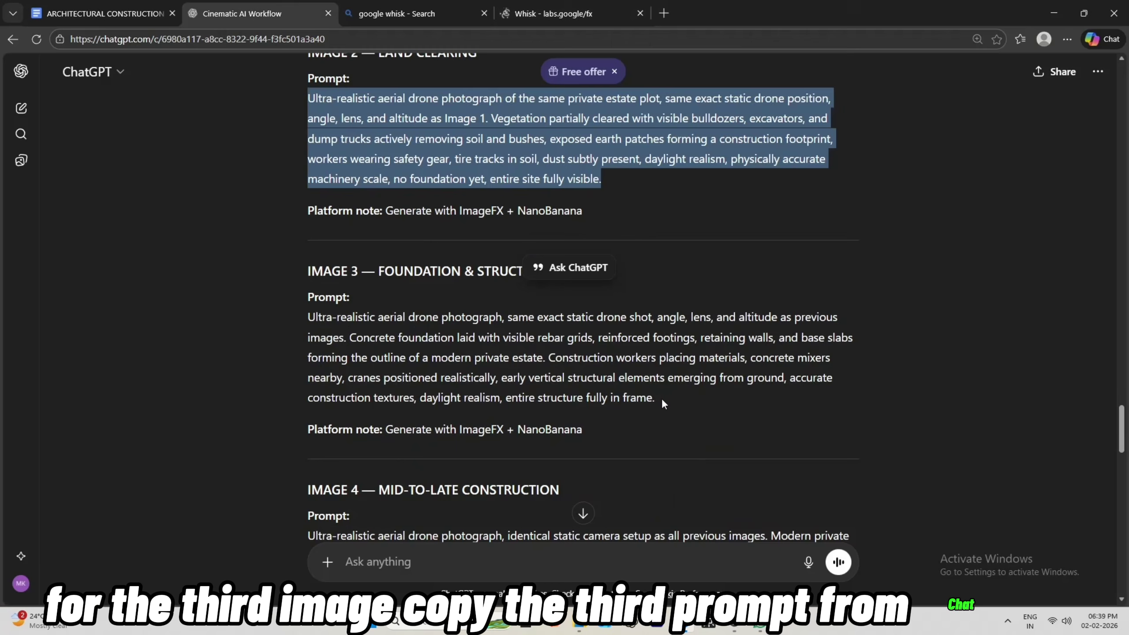
- Copy the Image 3 foundation and structural base prompt from ChatGPT and generate images from it in Whisk
drag(663, 403, 349, 337)
right_click(504, 546)
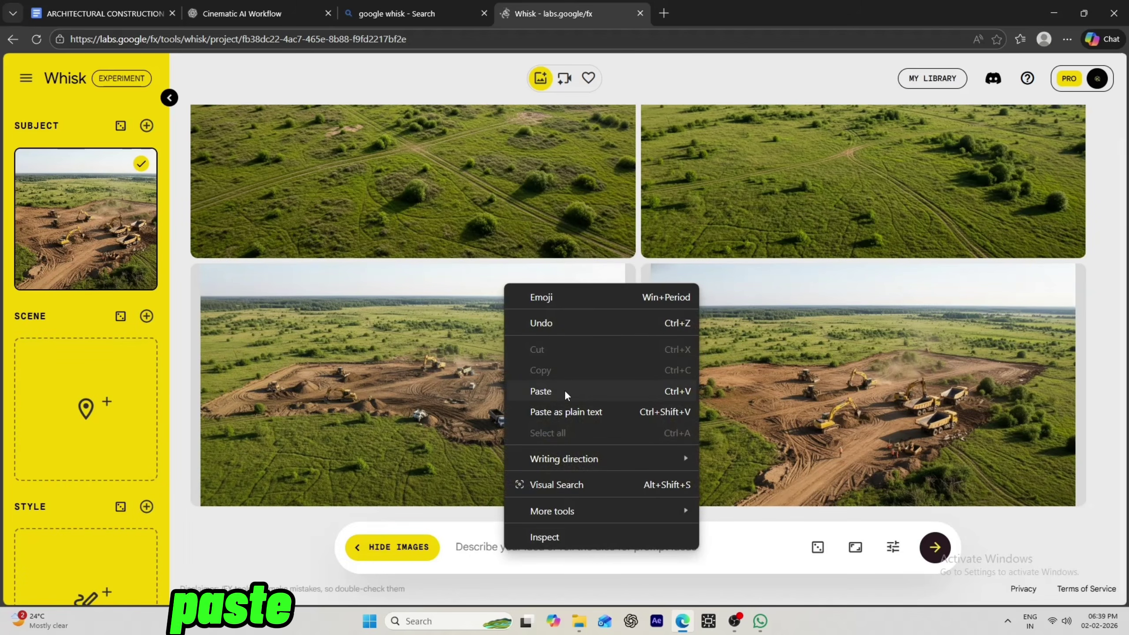
click(552, 390)
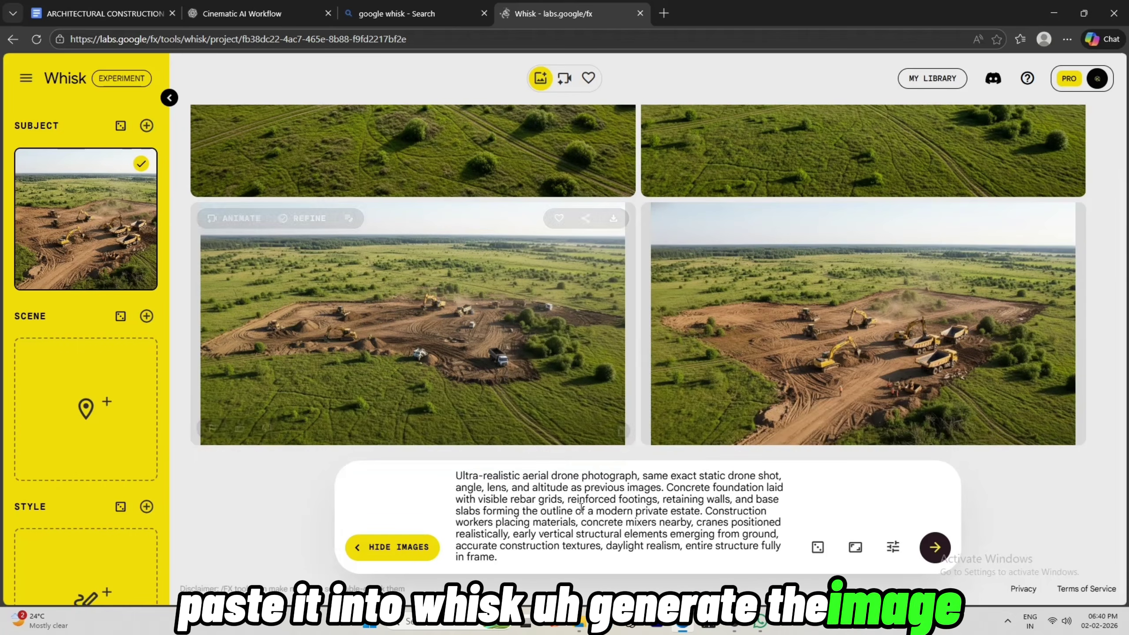
key(Return)
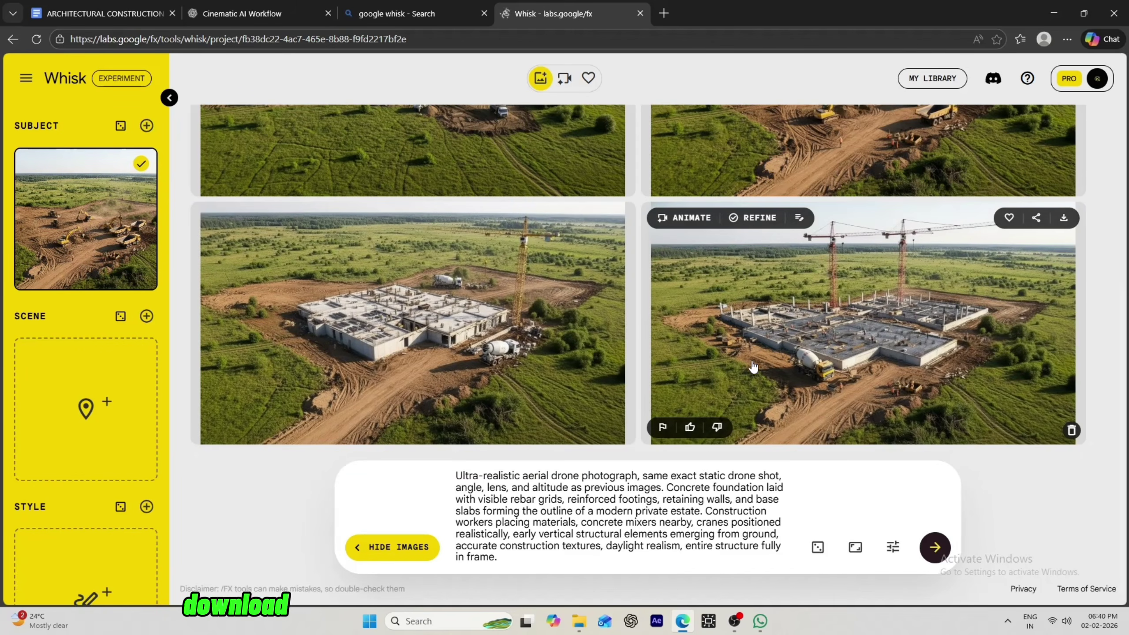
- Download a generated foundation image and make the single-crane version the new Subject reference
click(1063, 217)
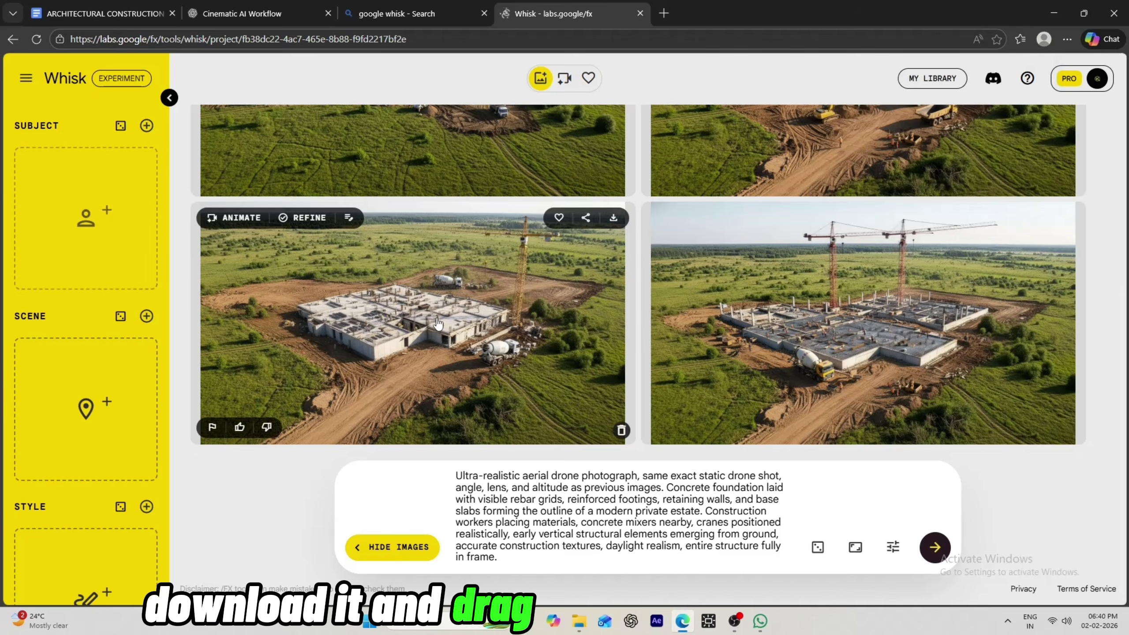
drag(438, 323, 85, 218)
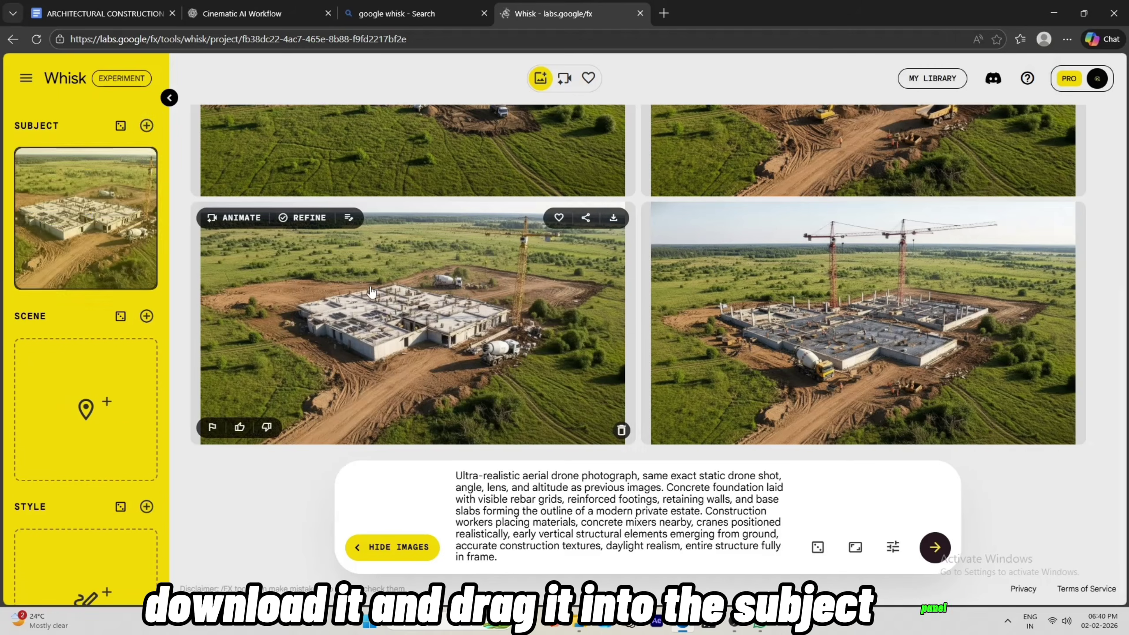
- Replace the foundation prompt with the one for the mostly formed estate with flat roofs and scaffolding, and generate images from it
drag(504, 558, 456, 473)
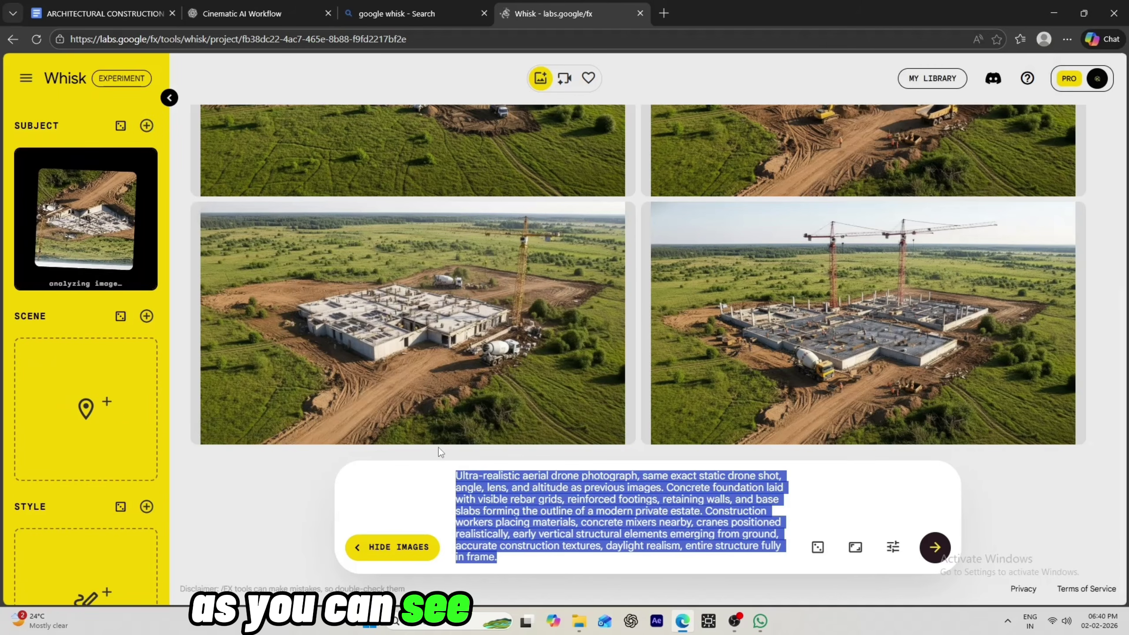
key(BackSpace)
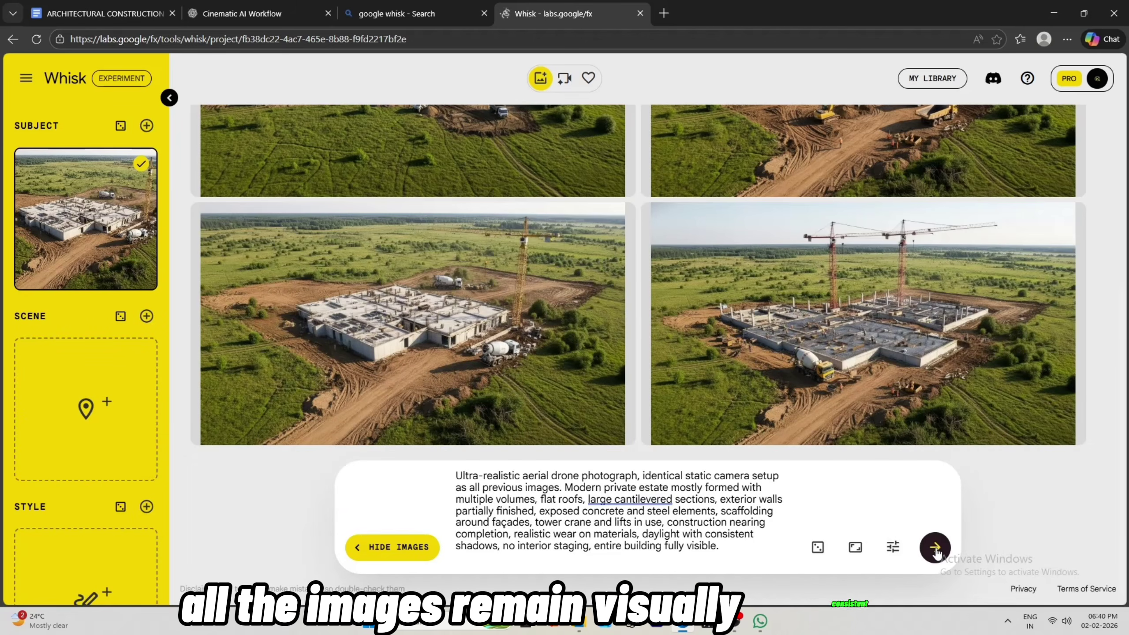
key(Return)
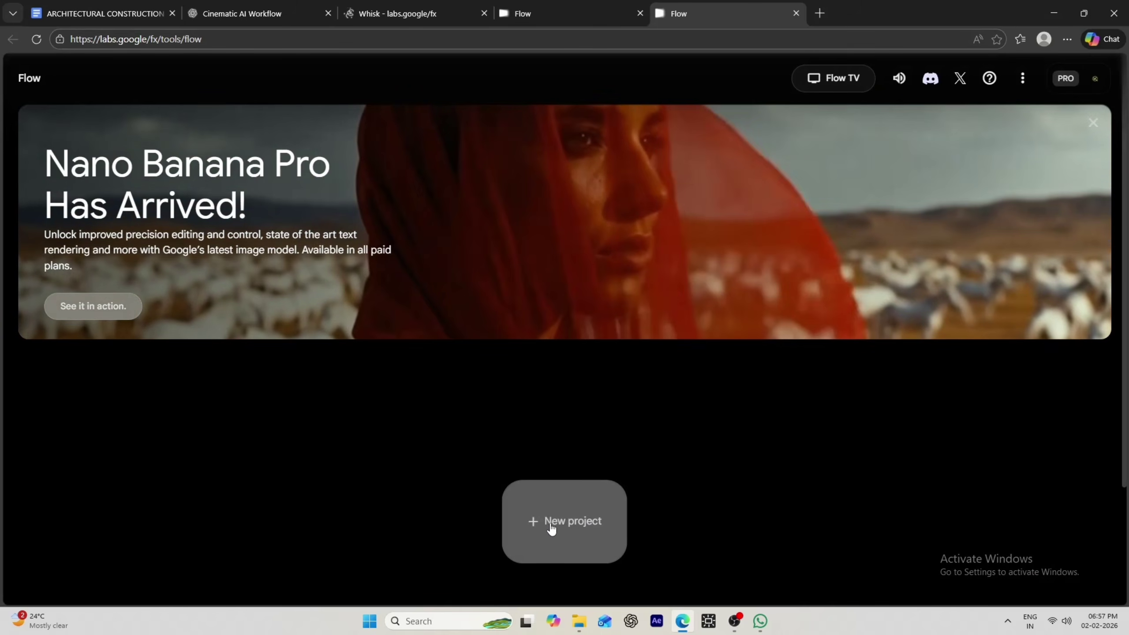
- Switch to Flow, create a new project and change the generation mode to Frames to Video
click(563, 525)
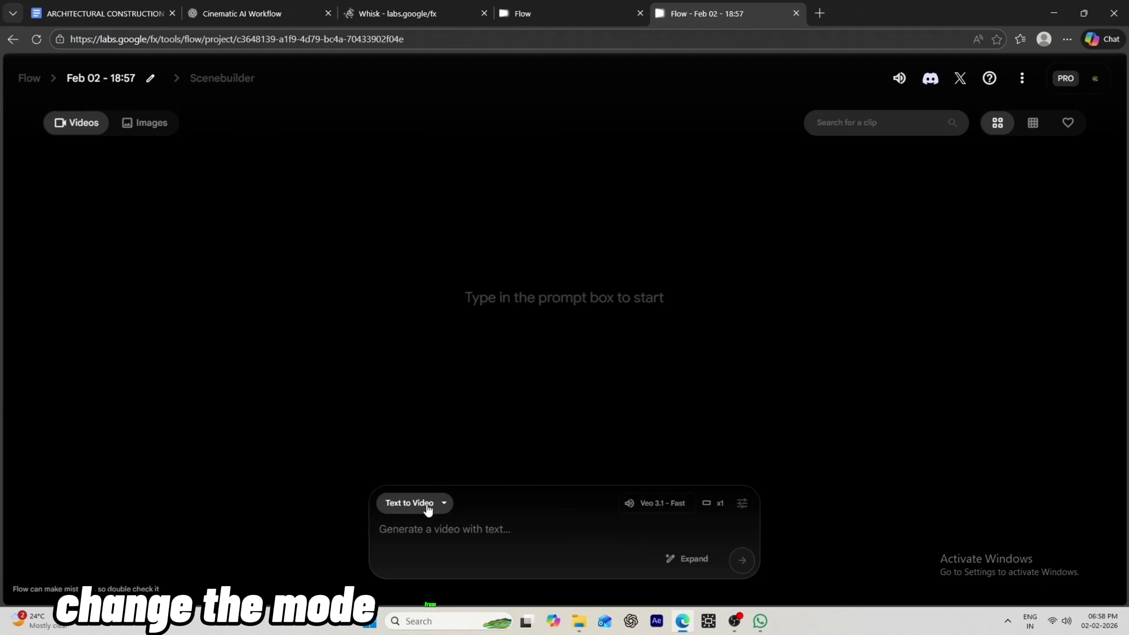
click(426, 504)
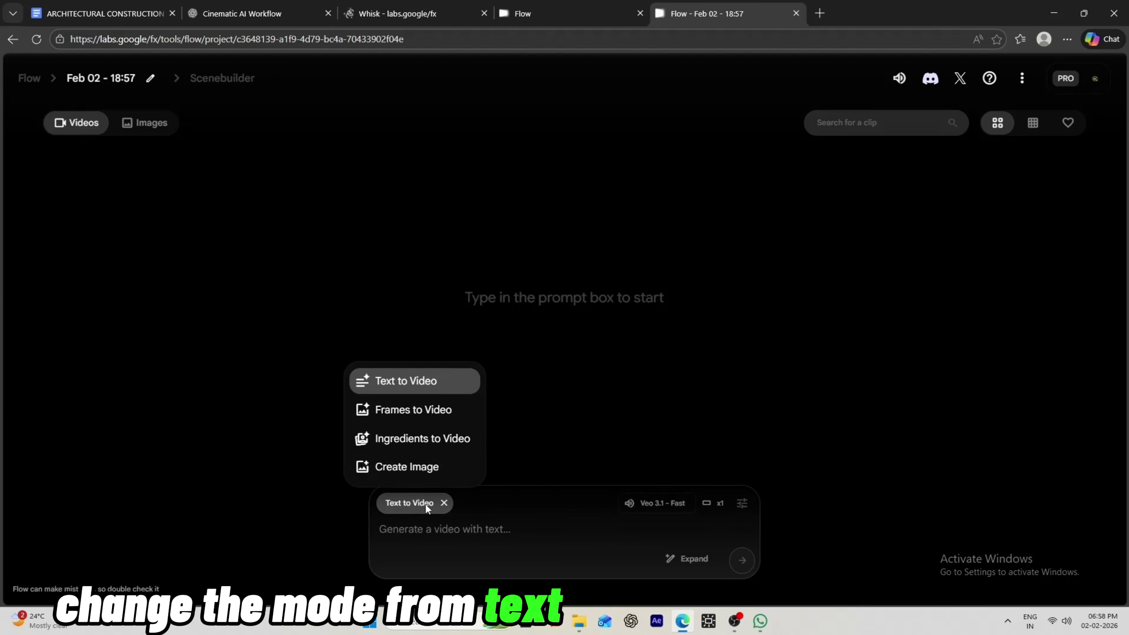
click(418, 417)
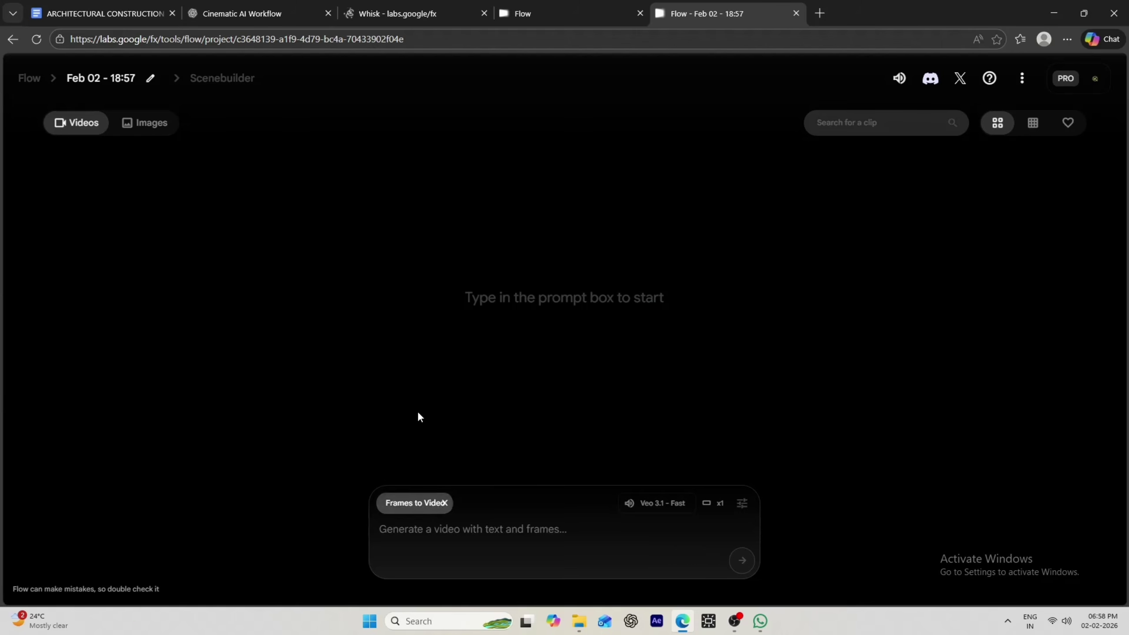
- Set the video aspect ratio to Landscape (16:9) and the outputs per prompt to 1
click(642, 504)
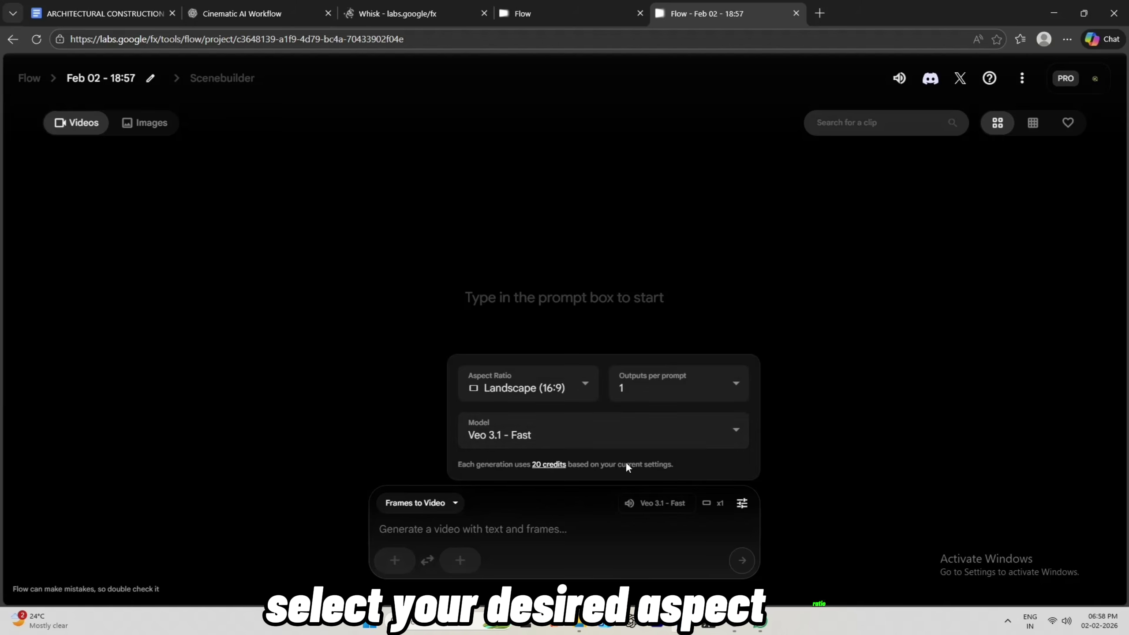
click(574, 388)
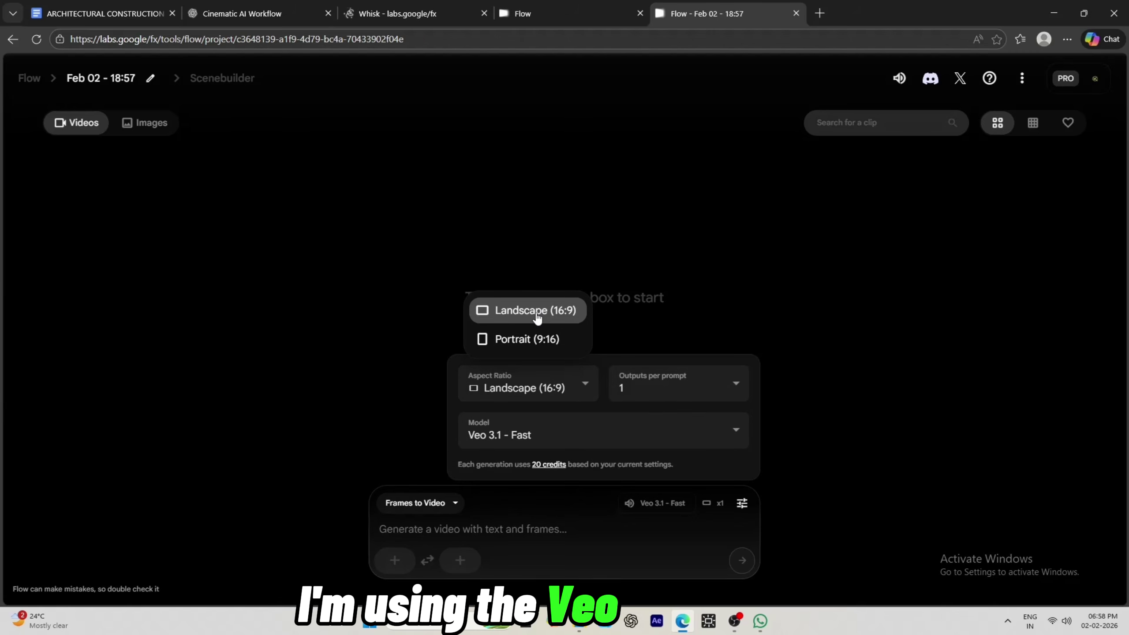
click(559, 315)
click(662, 385)
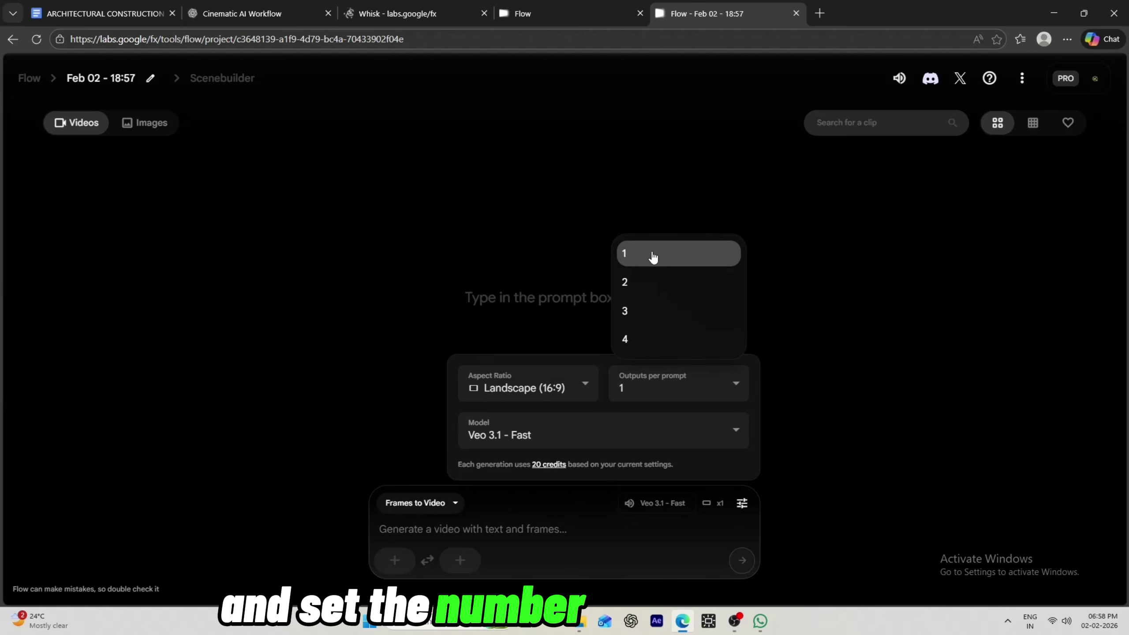
click(657, 253)
- Upload the untouched grassland JPEG from the D: drive as the start frame
click(394, 560)
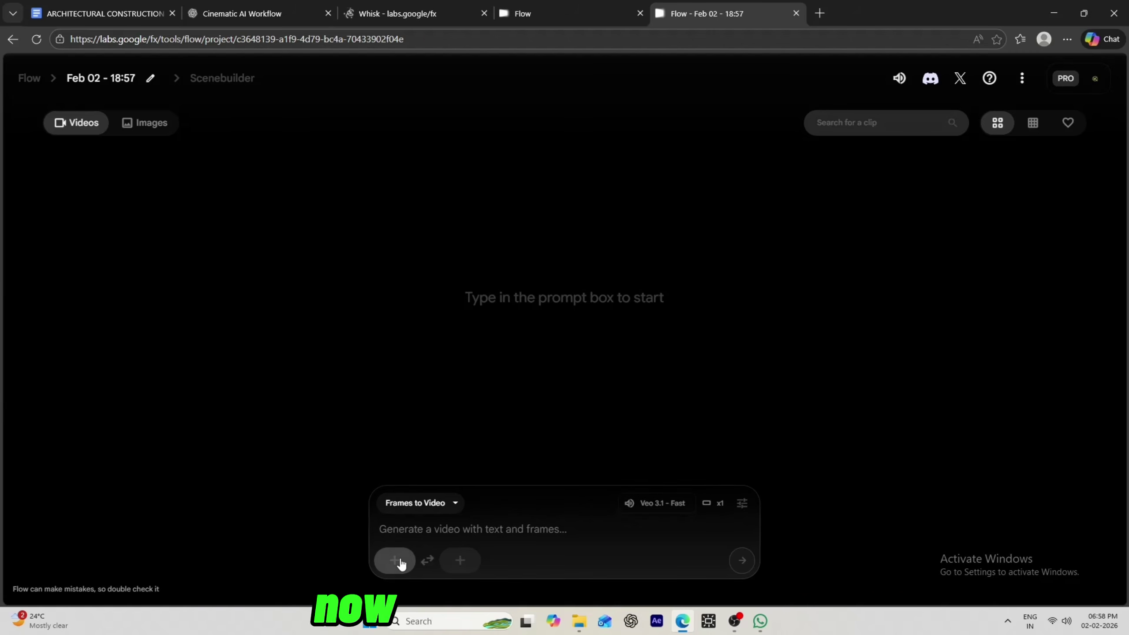
click(464, 420)
click(285, 232)
click(442, 291)
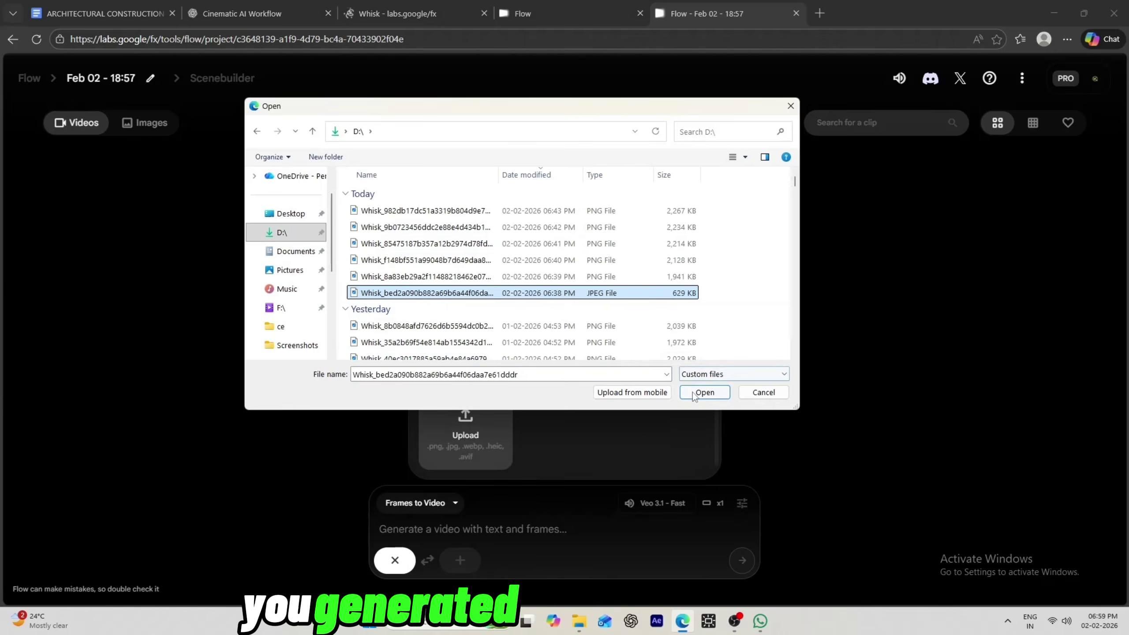
click(695, 393)
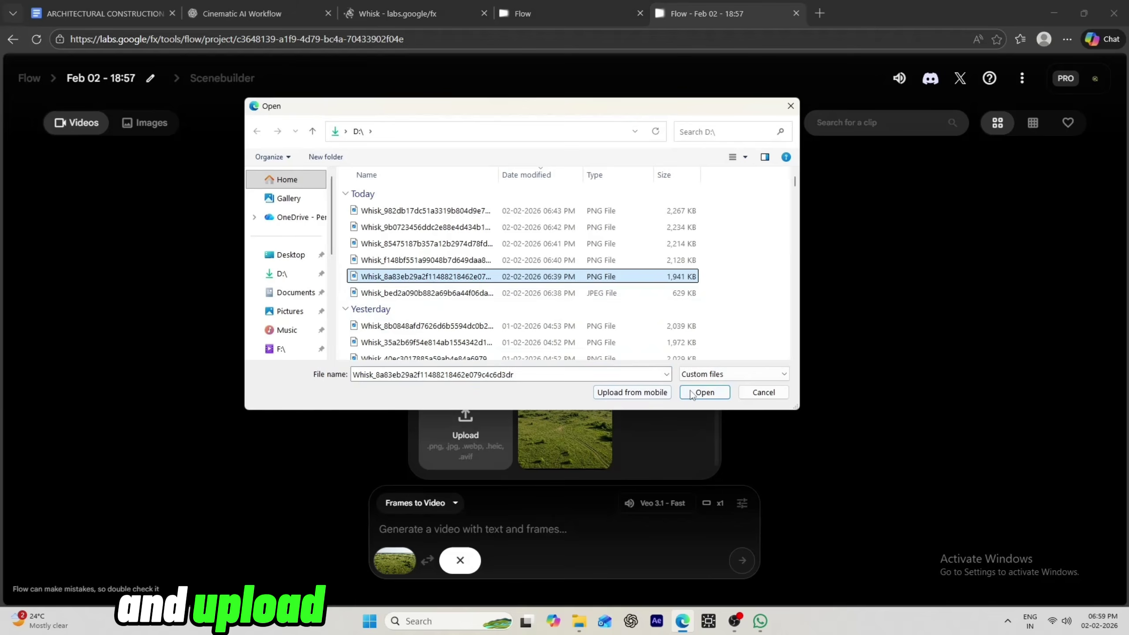
- Upload the land clearing image as the end frame, cropped and saved, and paste in the land clearing animation prompt
click(693, 392)
click(914, 525)
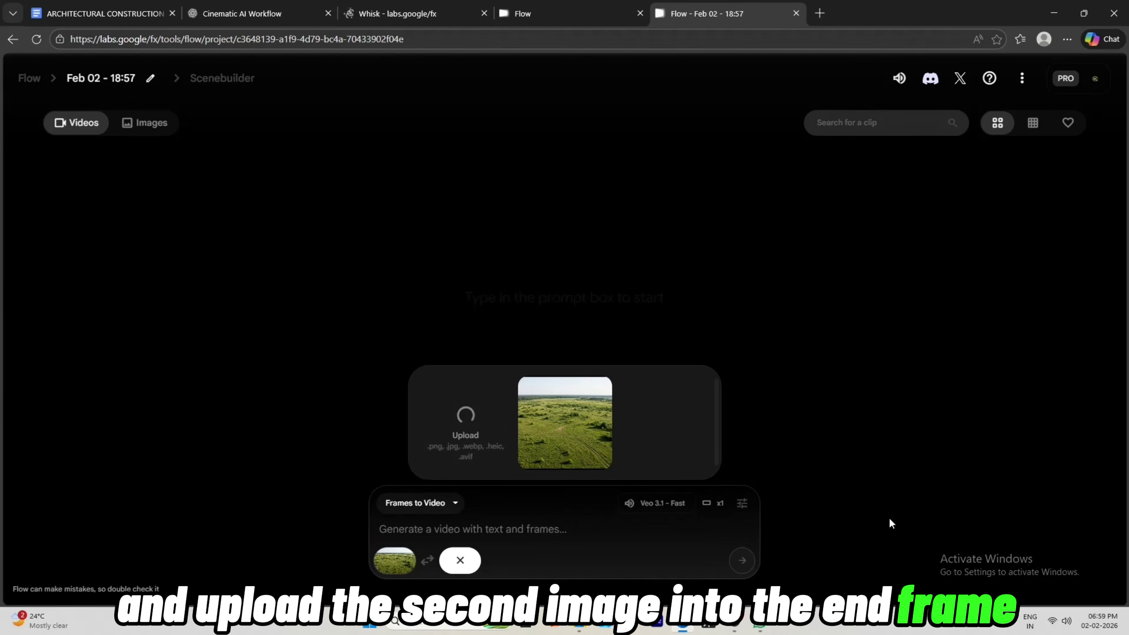
right_click(455, 528)
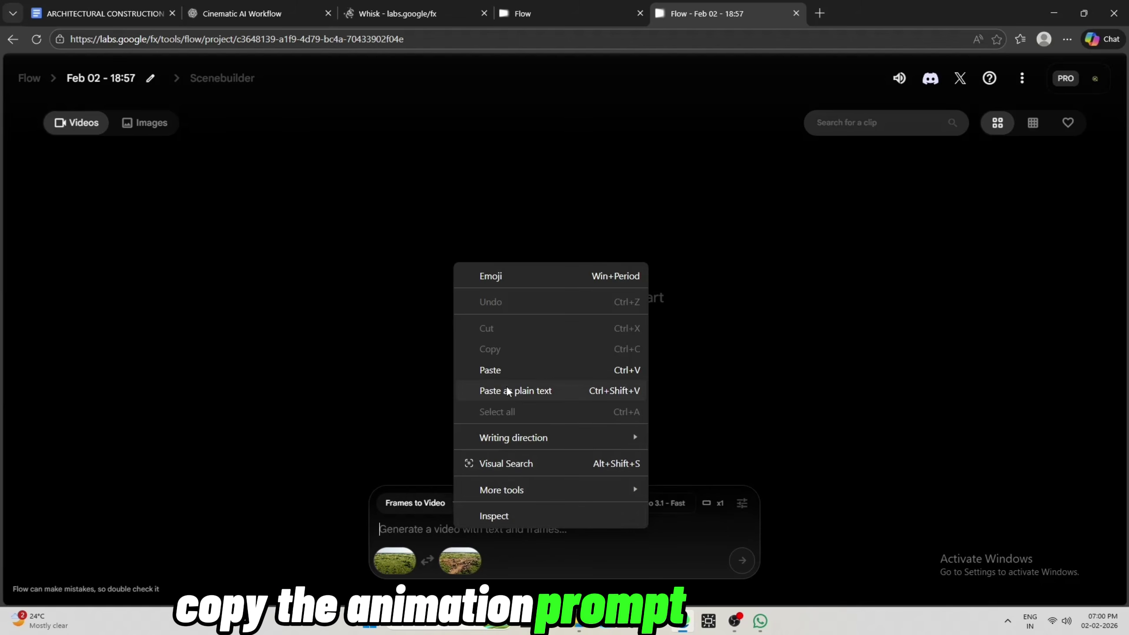
click(490, 370)
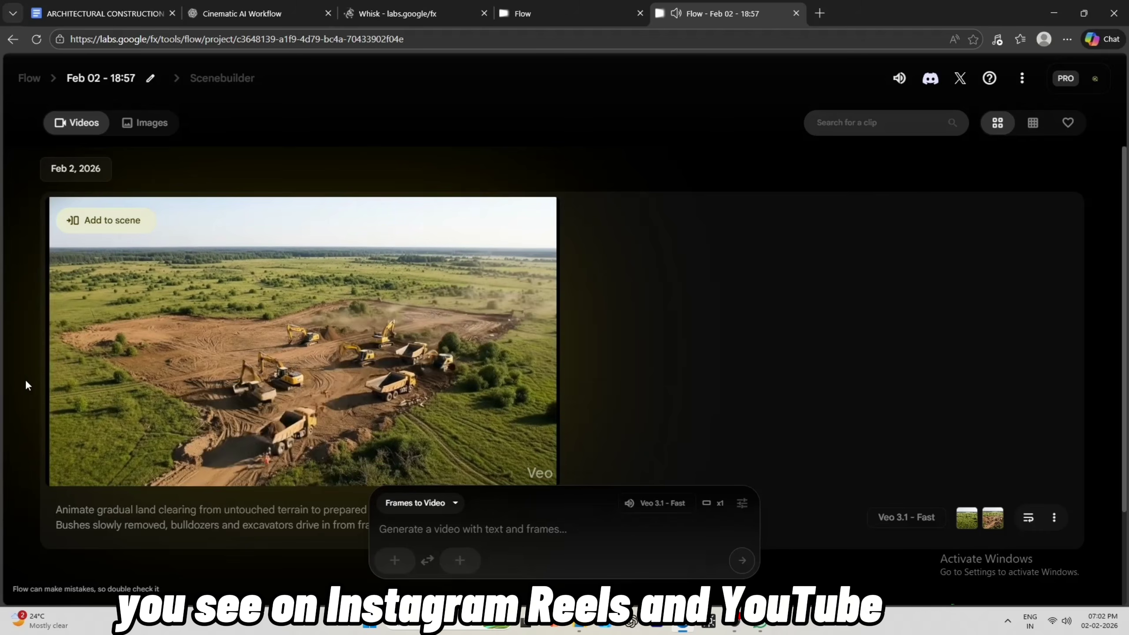
- Download the land clearing clip in its original size (720p)
mouse_move(482, 222)
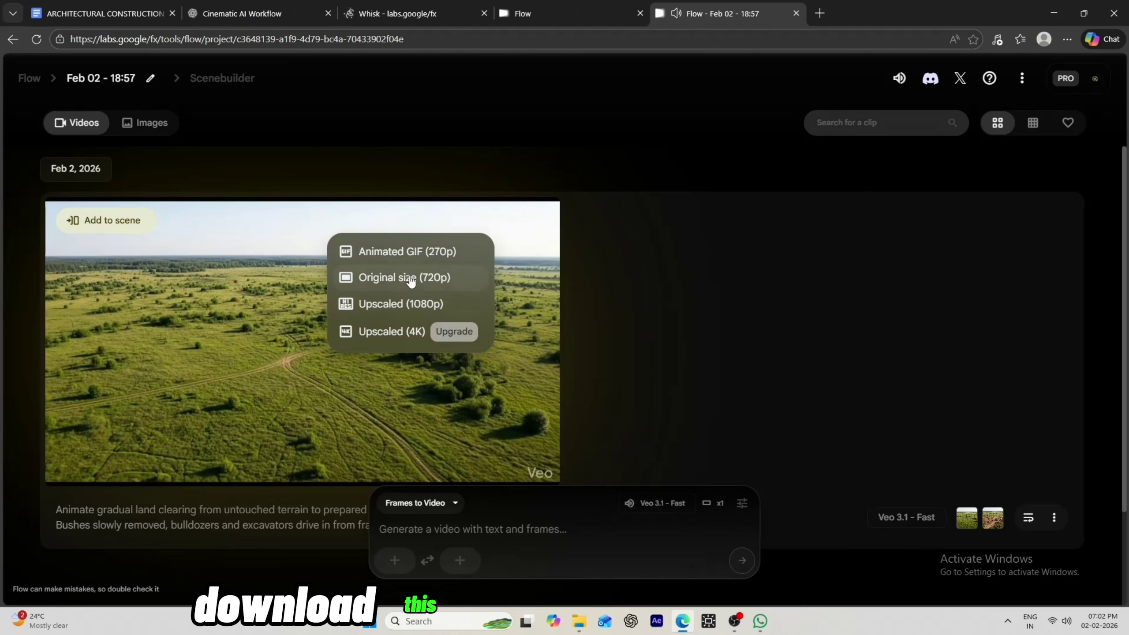
click(377, 279)
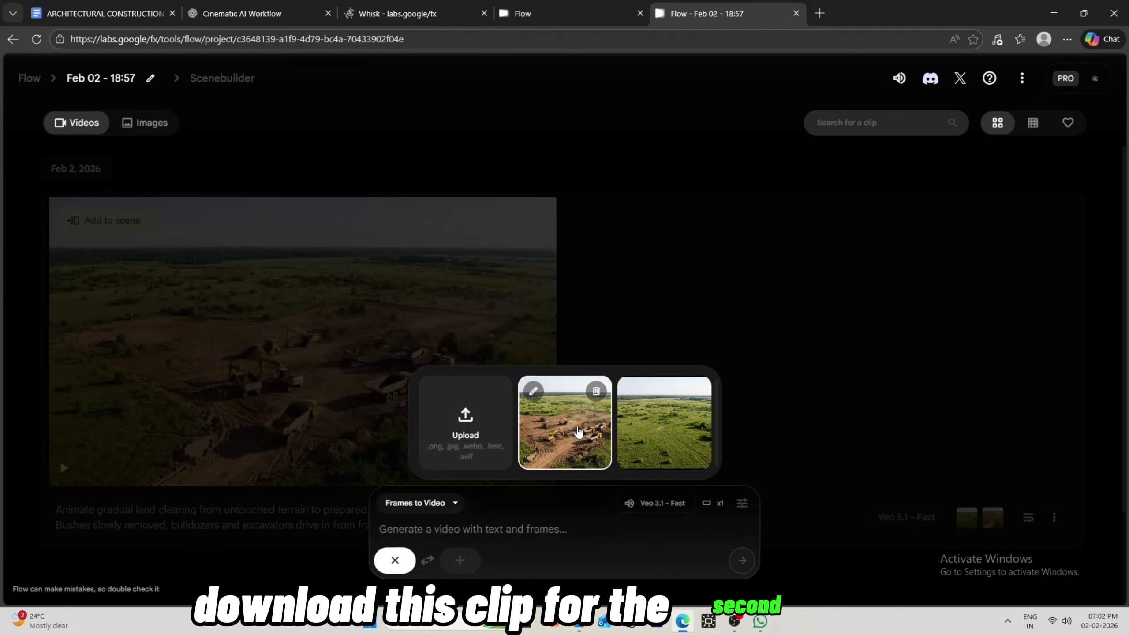
- Use the land clearing image as the start frame and upload the single-crane foundation image, cropped to Landscape, as the end frame
click(578, 431)
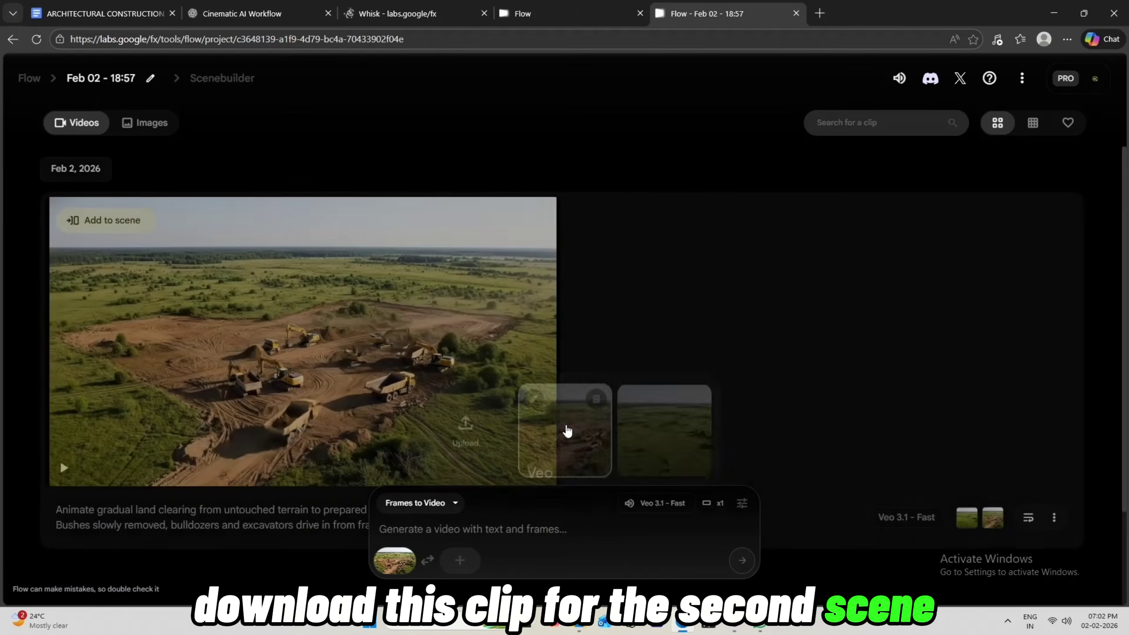
click(460, 562)
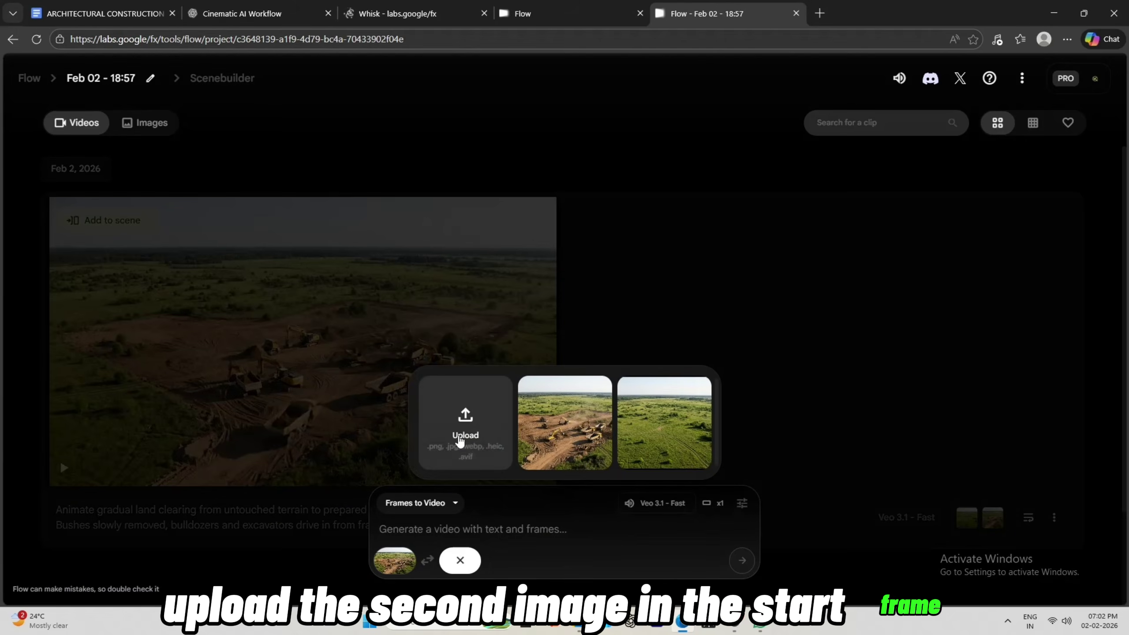
click(460, 444)
double_click(391, 289)
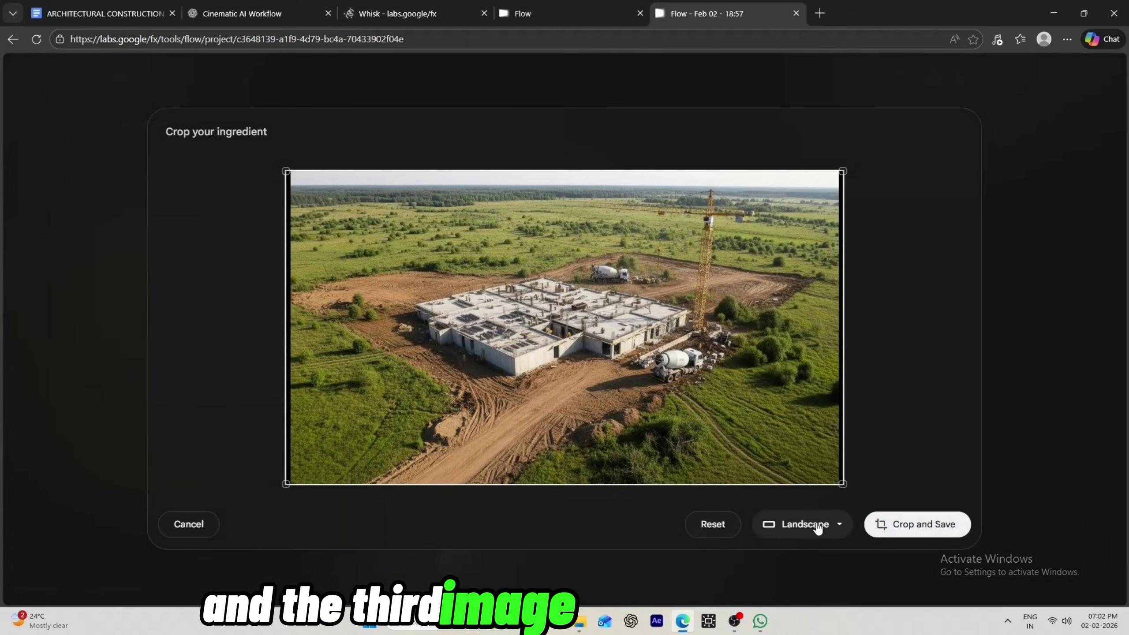
click(918, 524)
- Paste the foundation construction animation prompt, generate the second clip and review it in the project
right_click(445, 529)
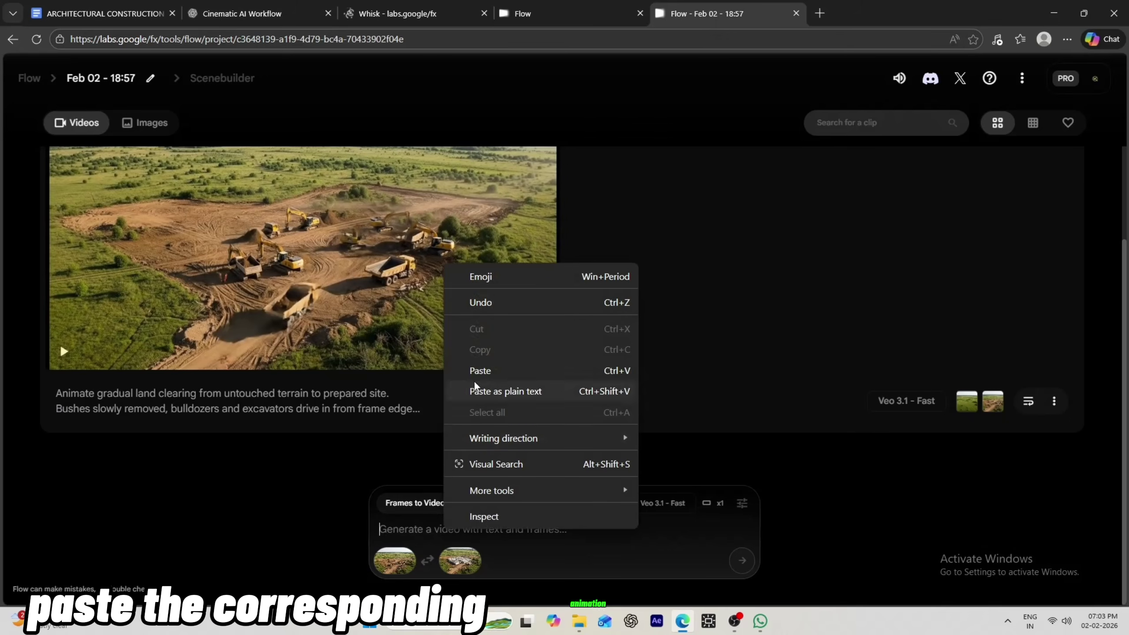
click(740, 561)
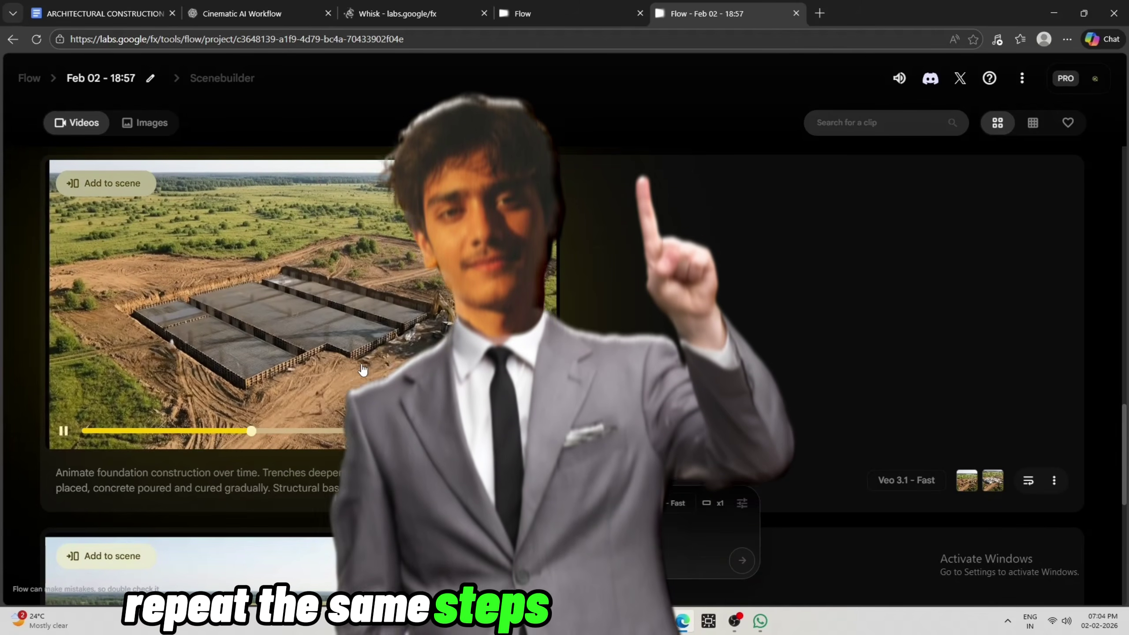
scroll(361, 348, up, 1)
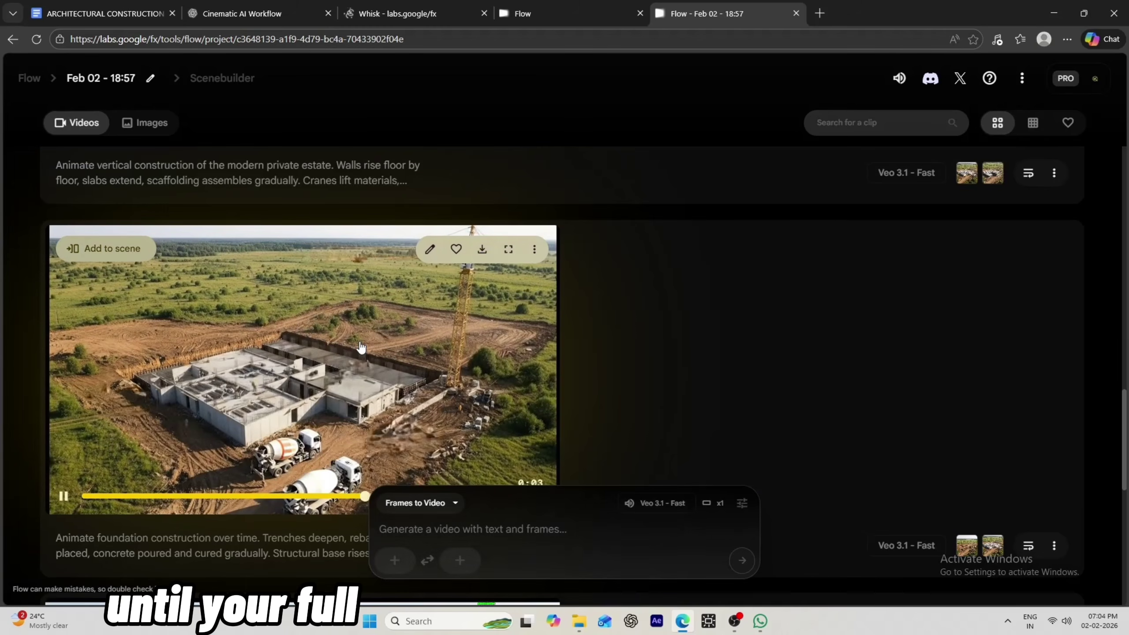
scroll(361, 347, down, 1)
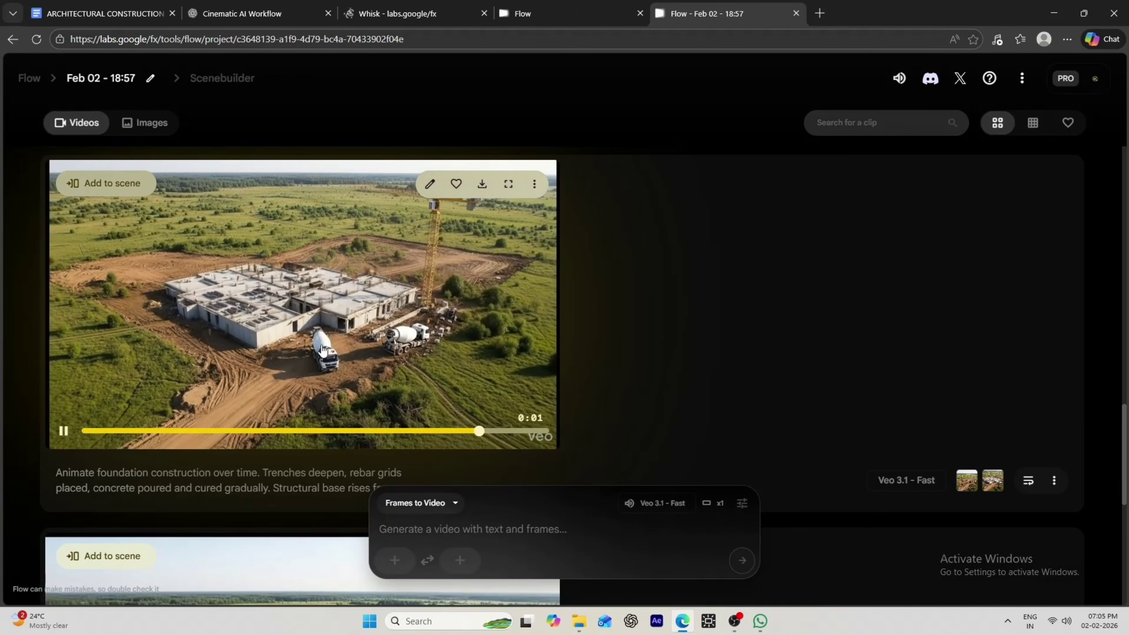